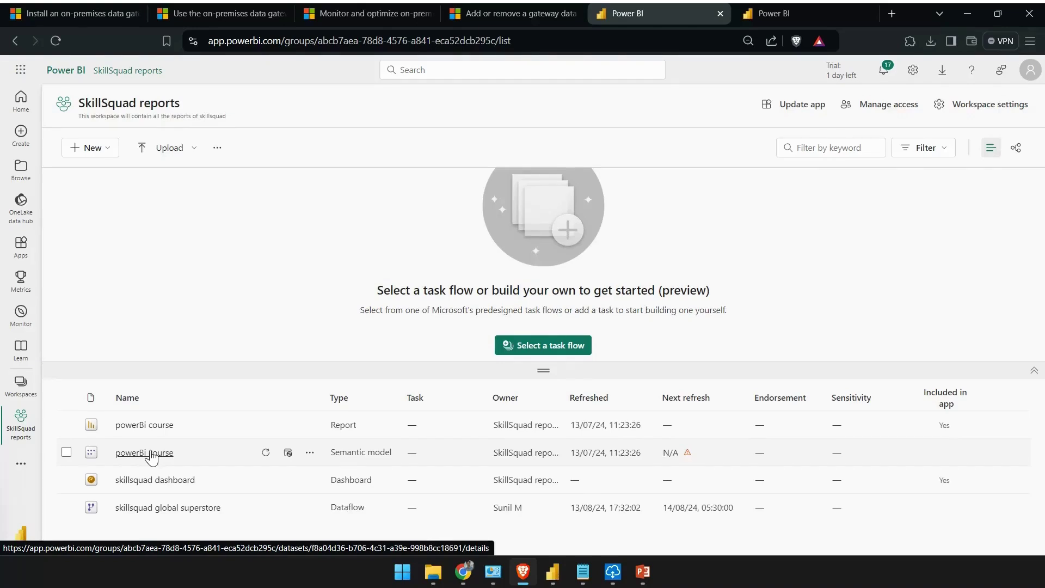
Open the settings of the powerBi course semantic model and examine the details of its last refresh failure
click(287, 455)
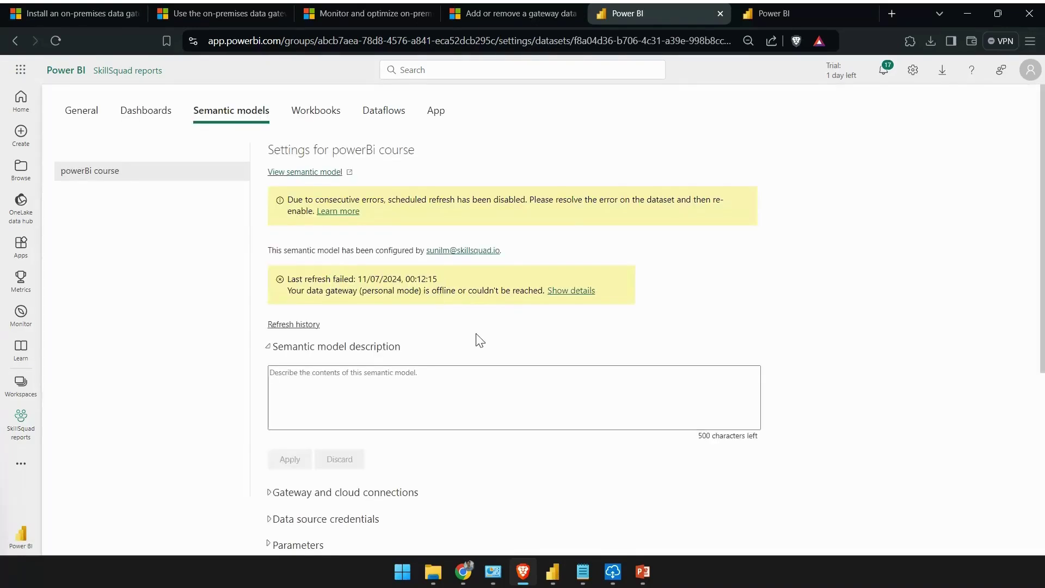
scroll(491, 330, down, 3)
scroll(338, 256, up, 1)
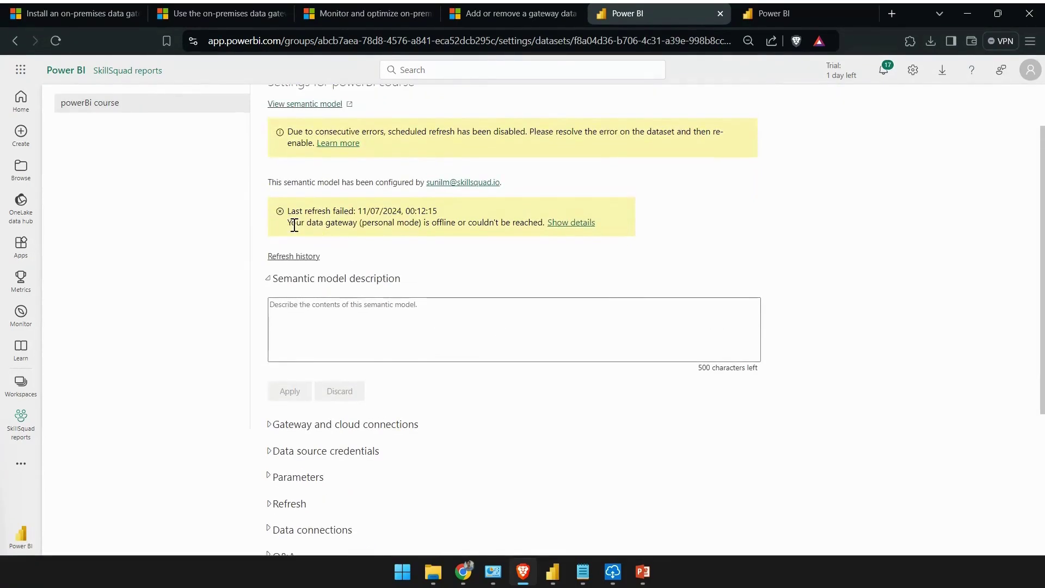
drag(294, 225, 491, 238)
scroll(419, 305, up, 1)
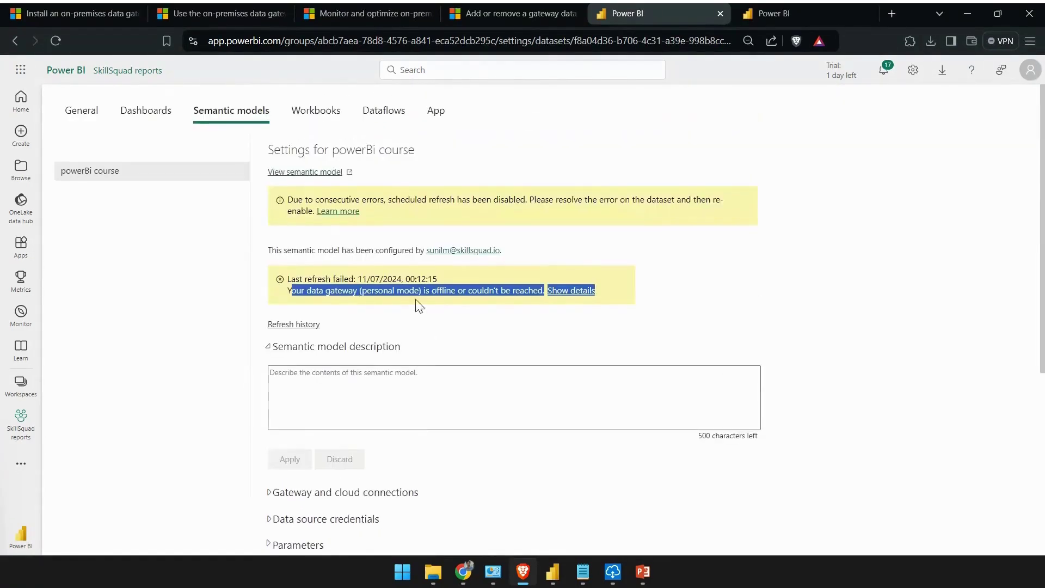
Examine the data source credentials of the powerBi course semantic model, and return to the SkillSquad reports workspace list
scroll(419, 305, down, 3)
click(272, 316)
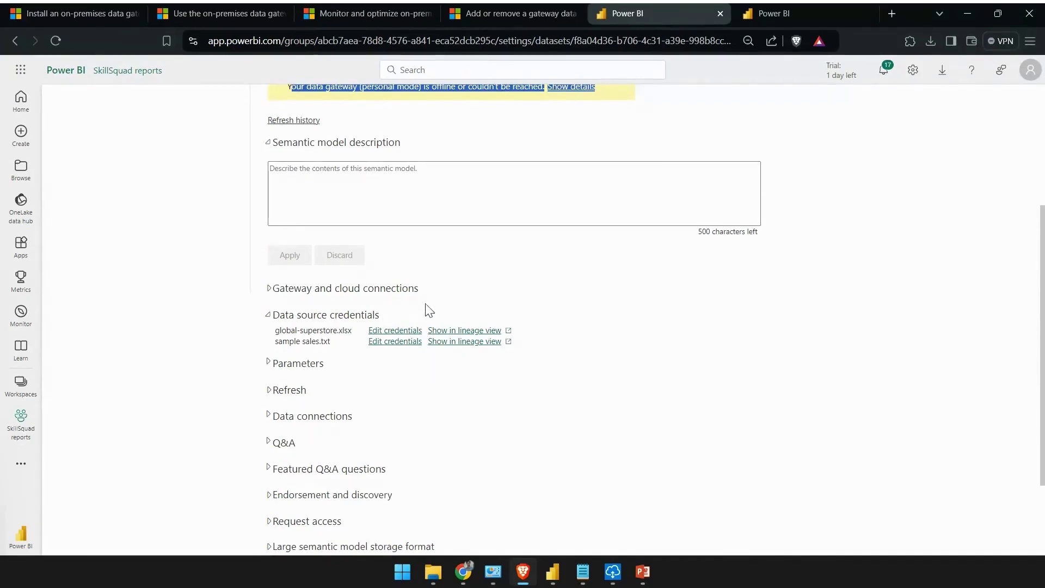
scroll(348, 256, up, 1)
scroll(374, 322, down, 2)
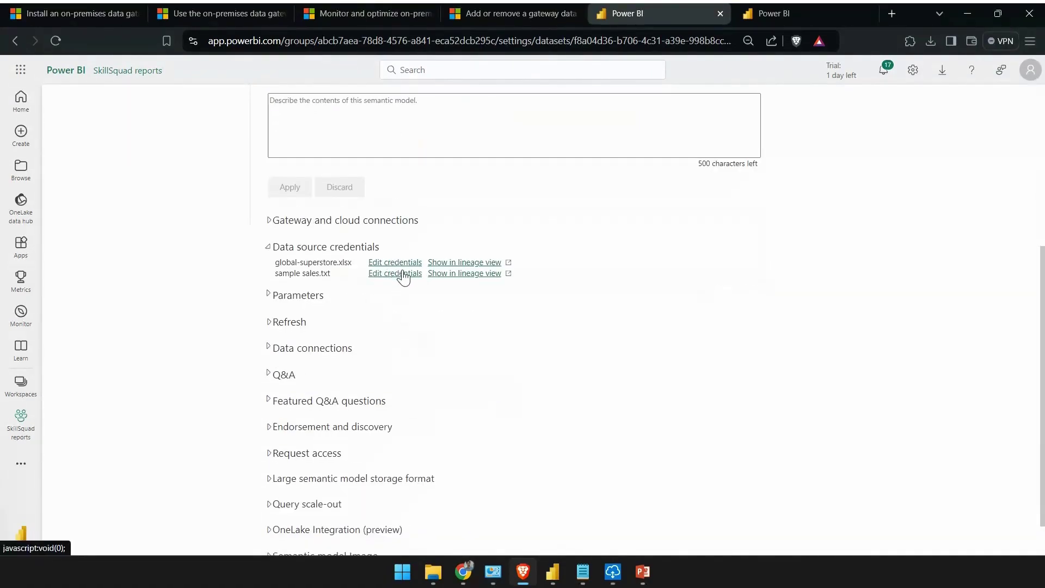
scroll(404, 277, up, 4)
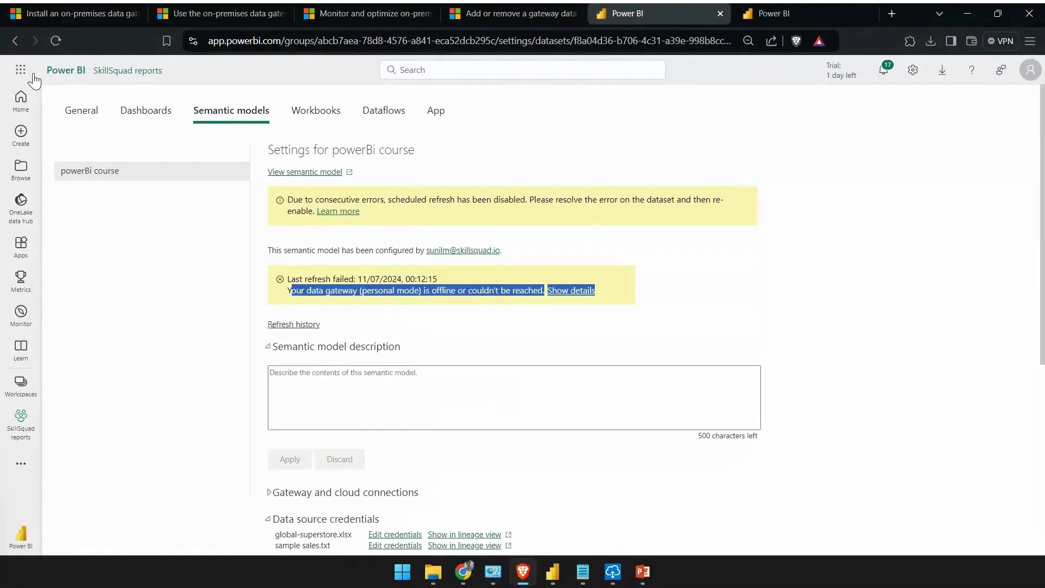
click(8, 44)
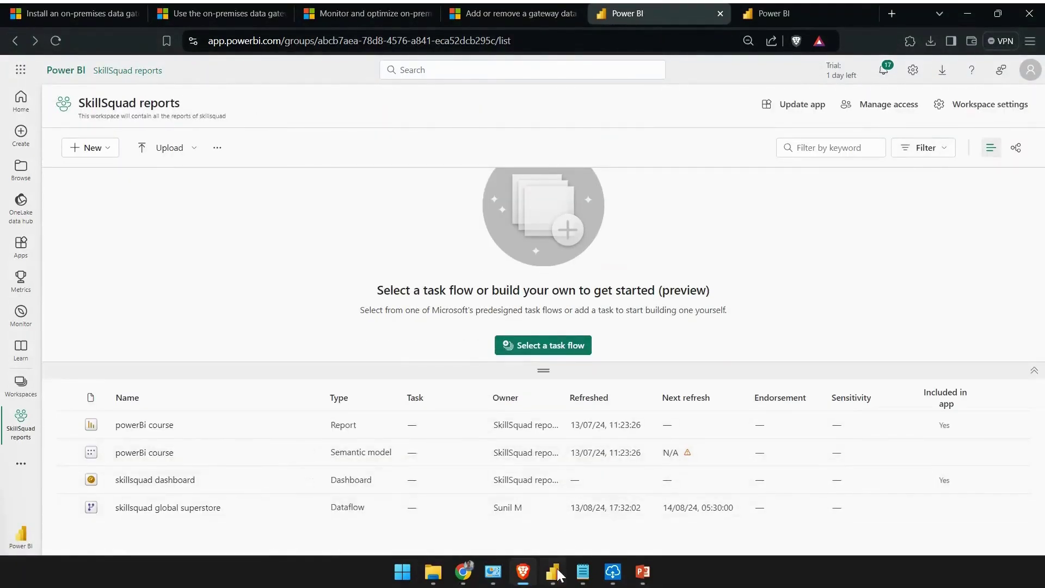
Switch to Power BI Desktop, save the netlfix report's changes and publish it to the SkillSquad reports workspace
click(553, 572)
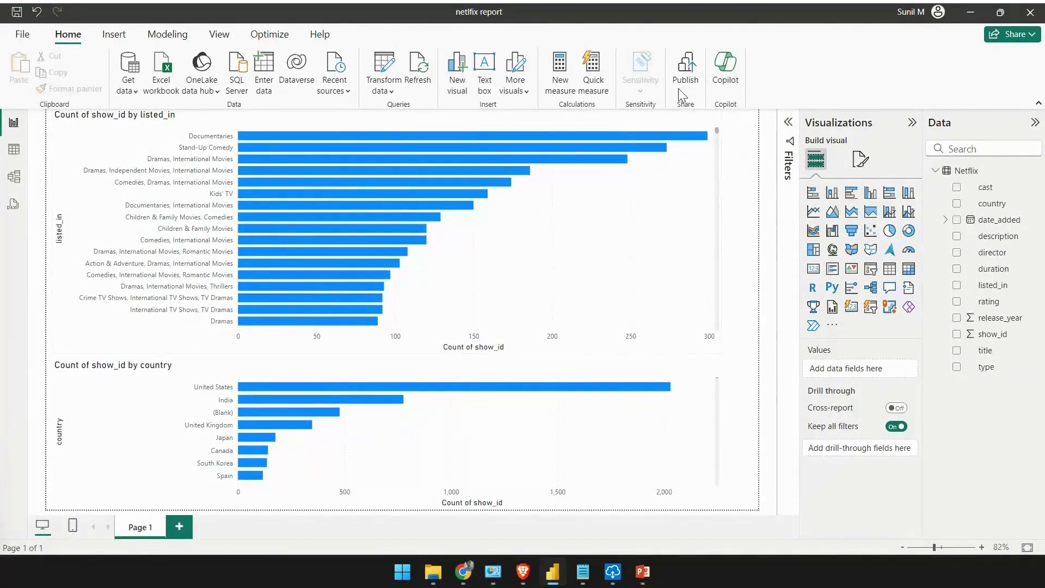
click(685, 70)
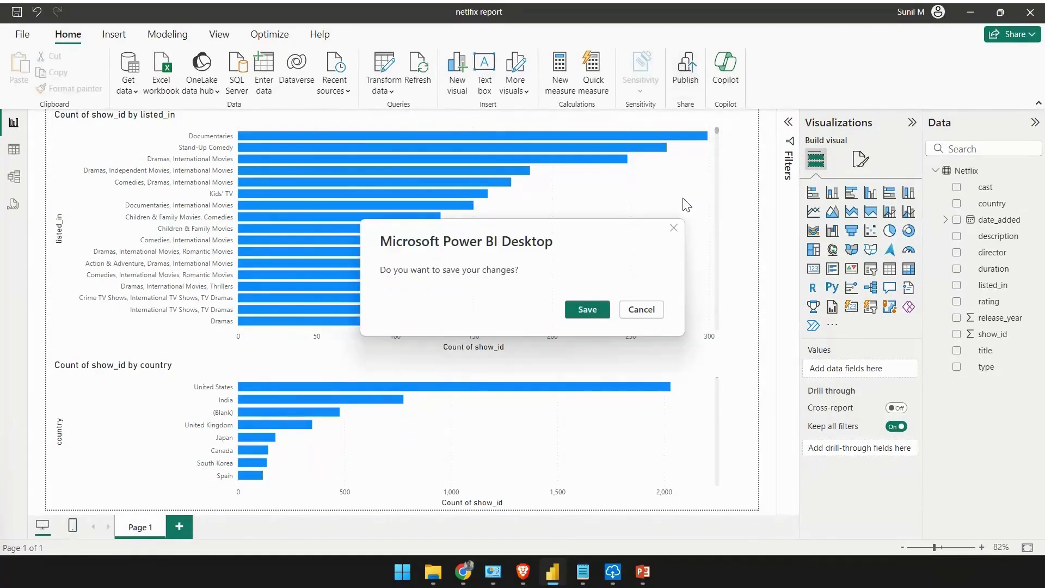
click(599, 312)
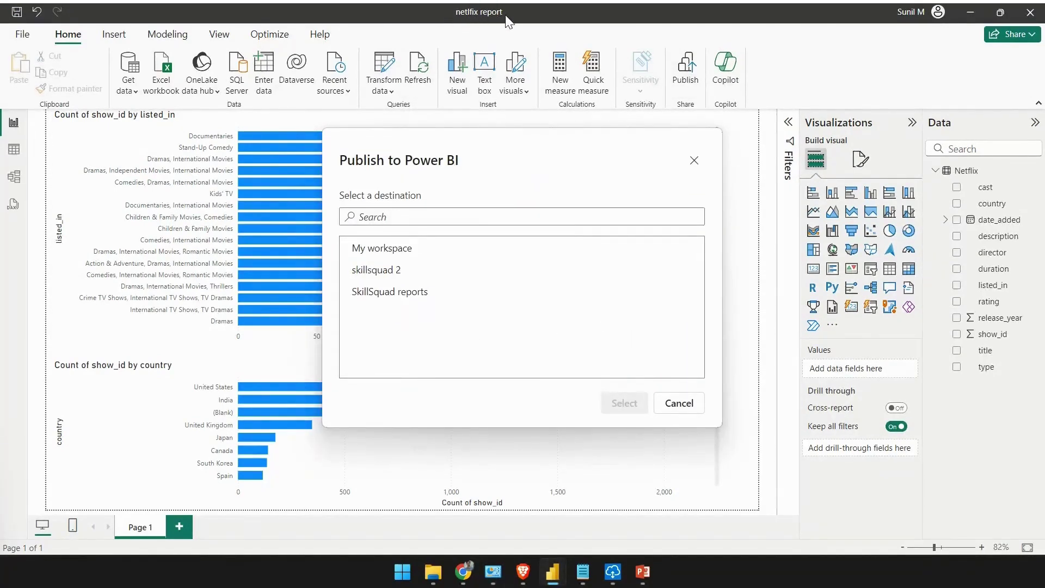
click(397, 295)
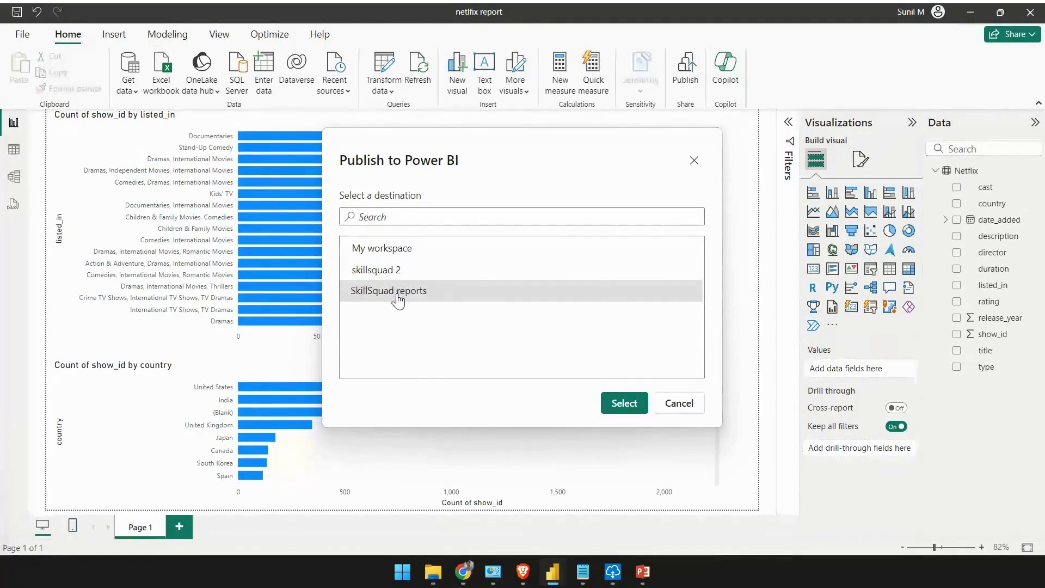
click(614, 407)
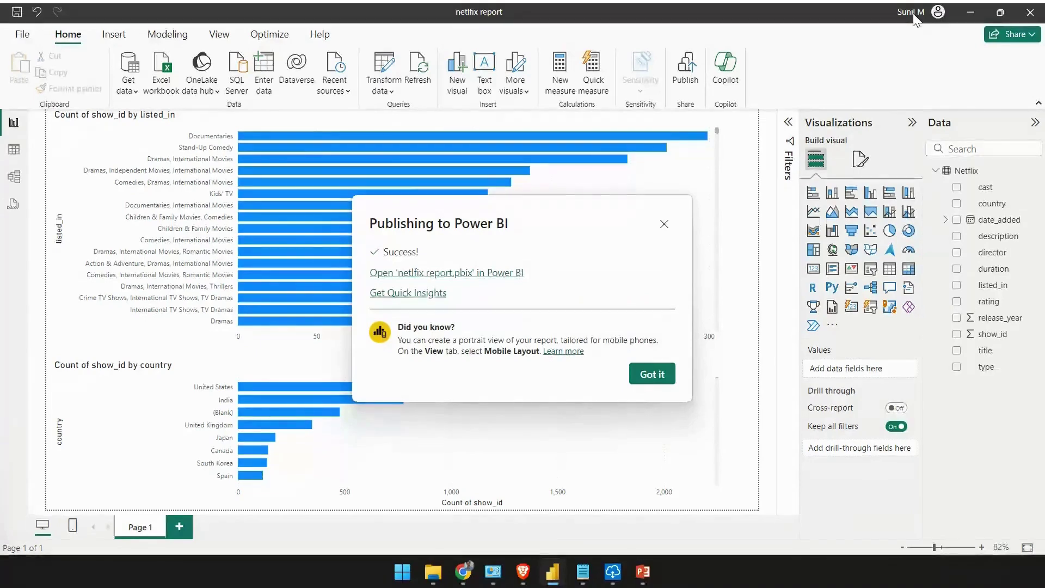
click(660, 378)
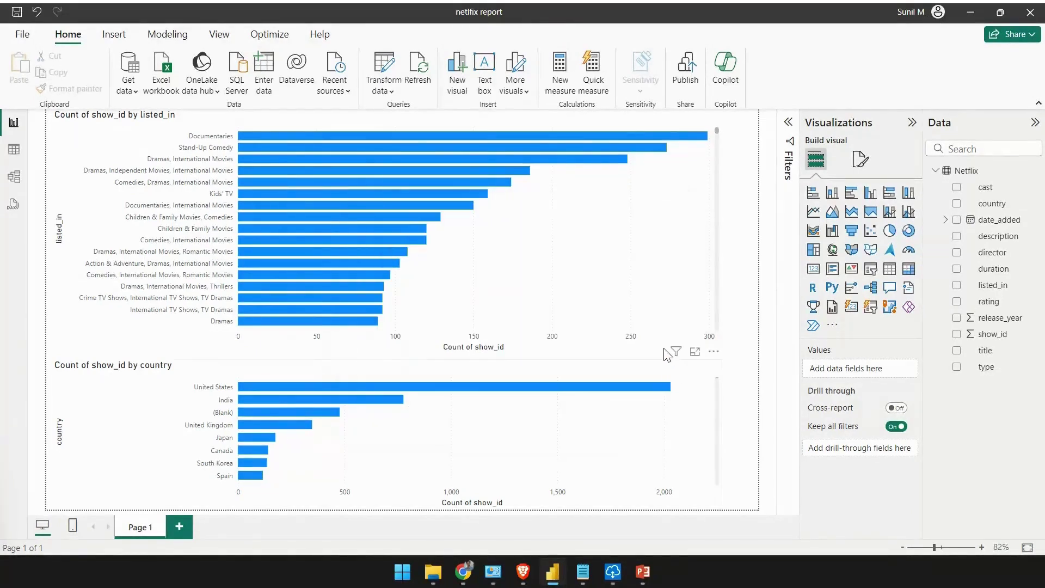
Switch to the browser, reload the SkillSquad reports workspace and open the netlfix report semantic model's settings at its data source credentials
click(522, 579)
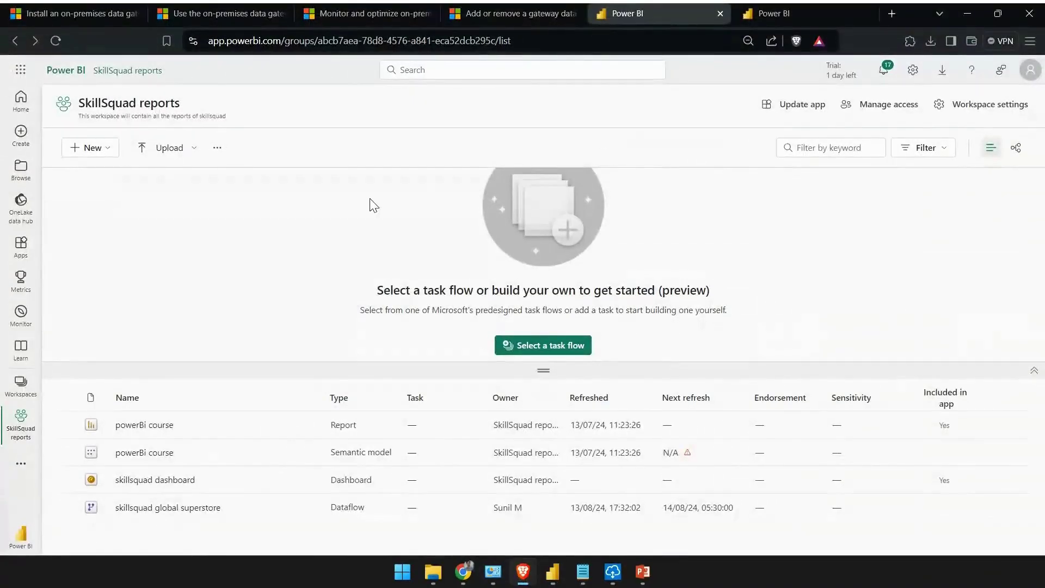
click(55, 41)
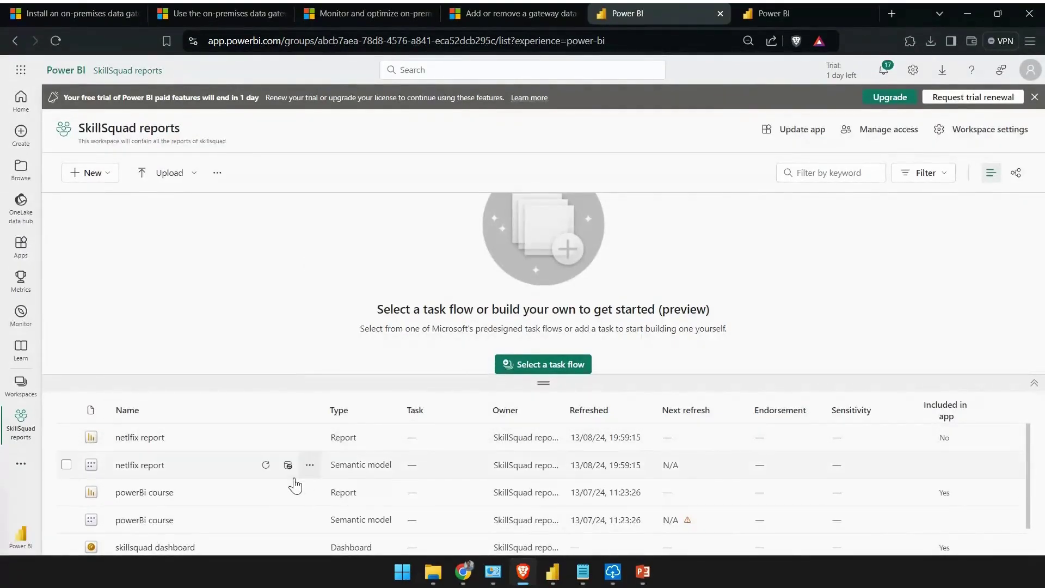
click(288, 466)
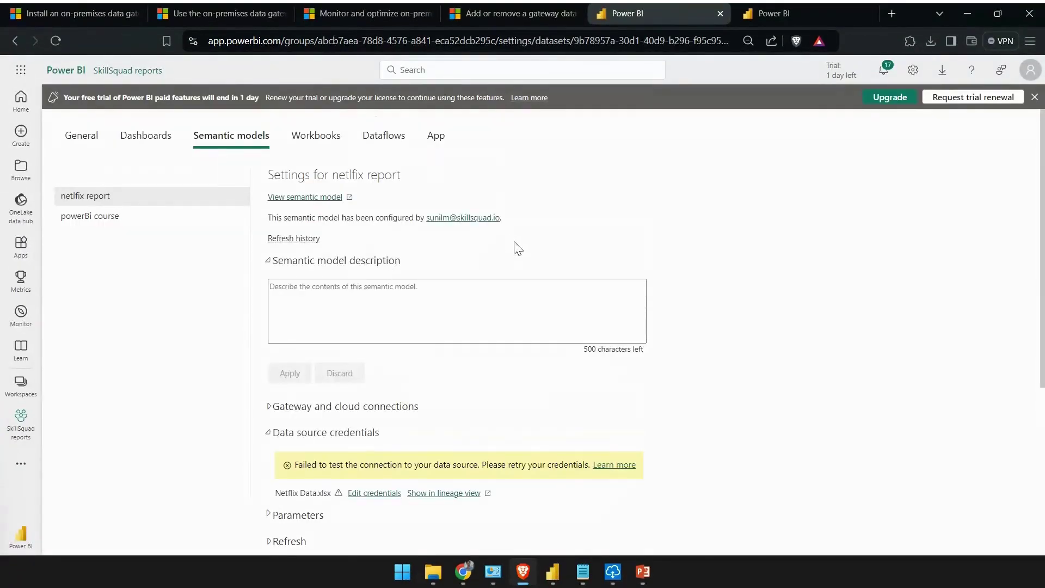
scroll(555, 243, down, 3)
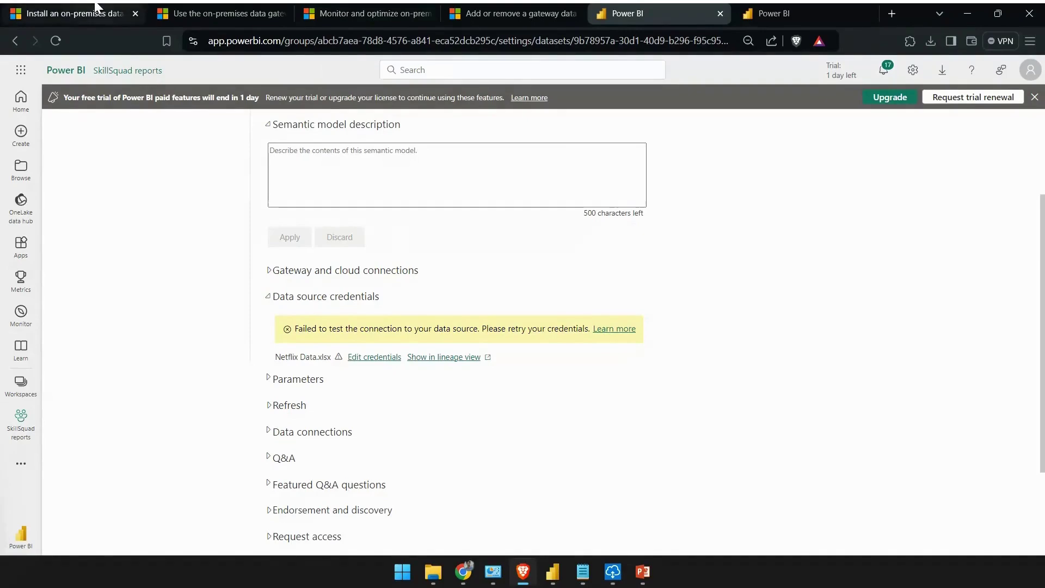
Find the Use a gateway section in Microsoft's on-premises data gateway documentation and open its related article on installing the gateway
click(76, 13)
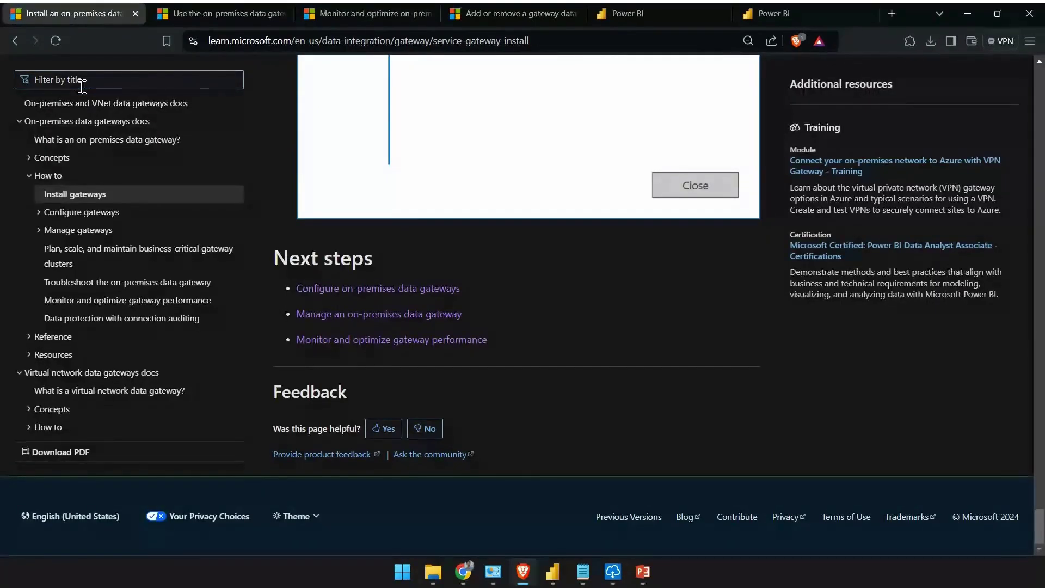
scroll(389, 217, up, 10)
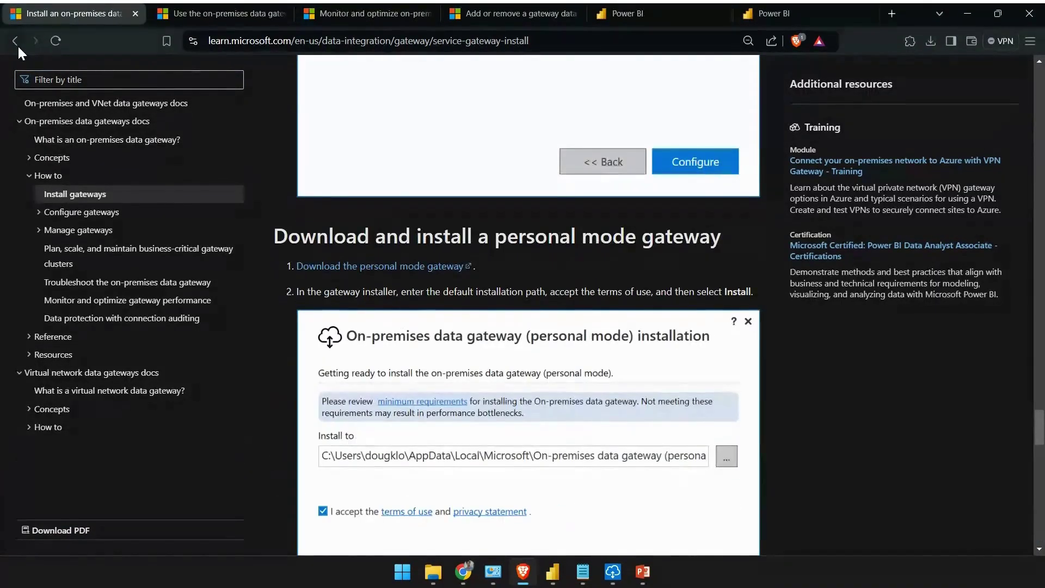
click(16, 43)
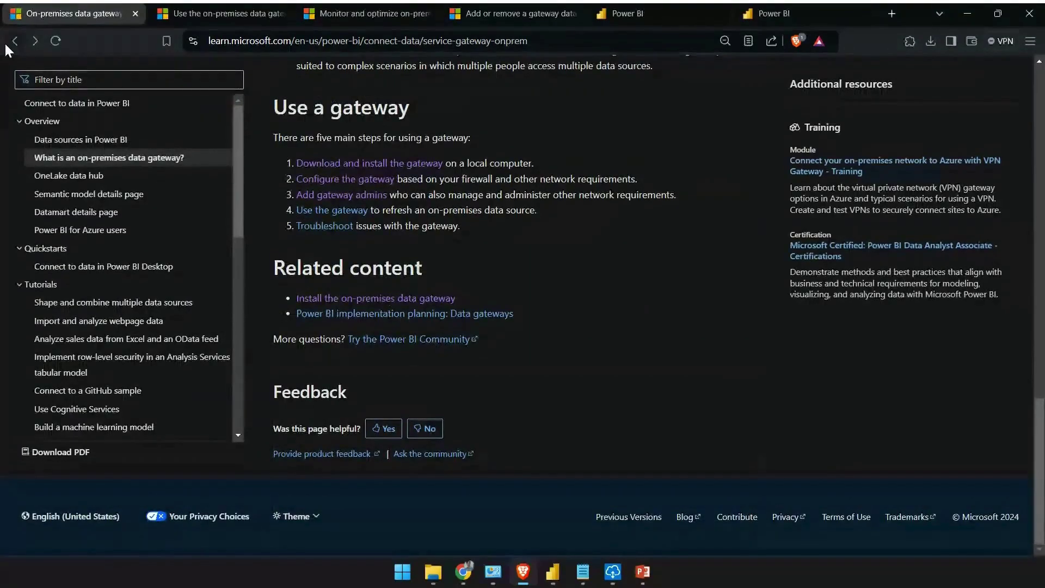
click(16, 41)
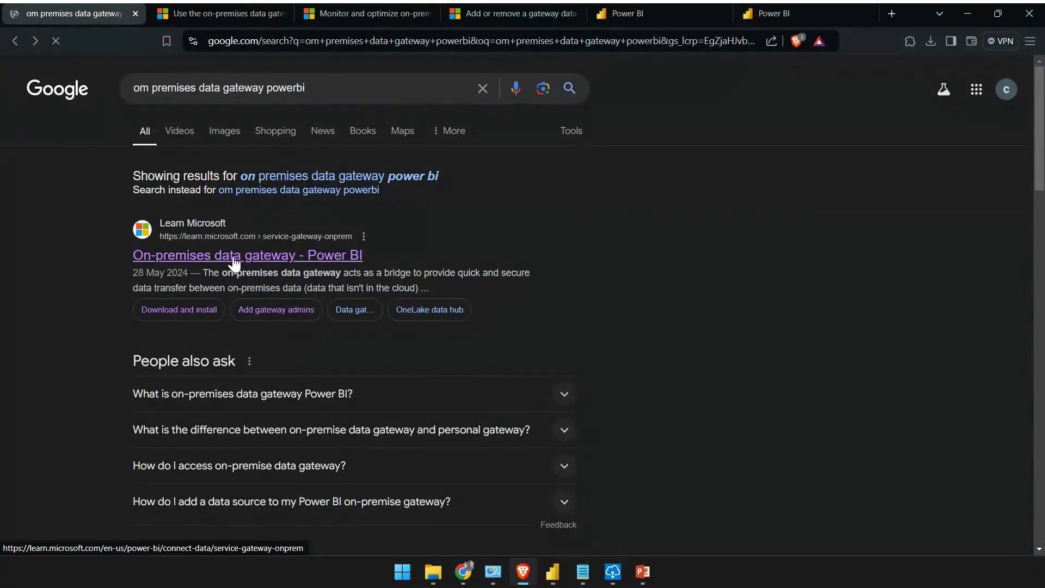
click(36, 42)
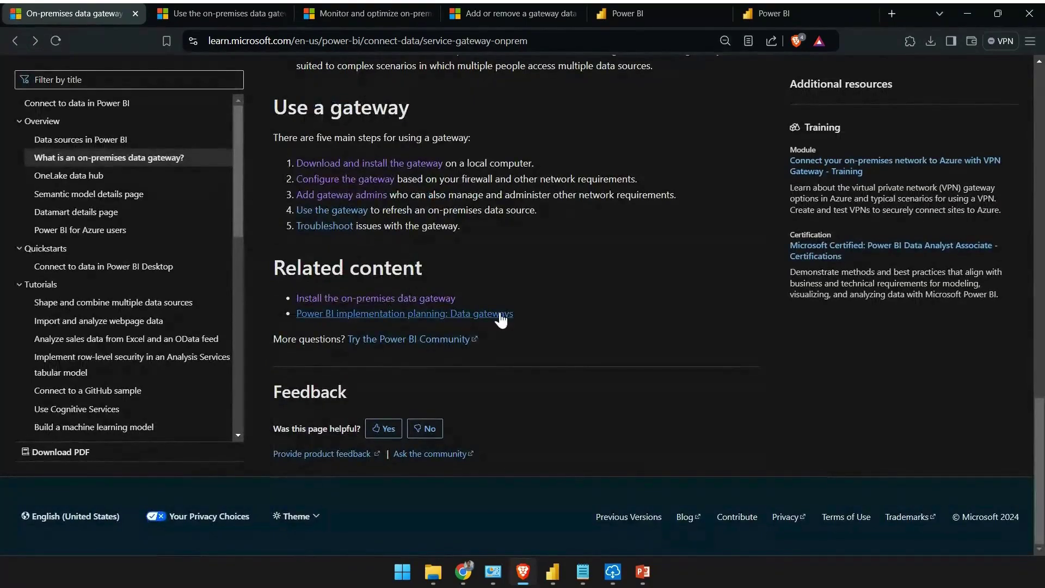
scroll(403, 316, up, 3)
scroll(403, 377, down, 2)
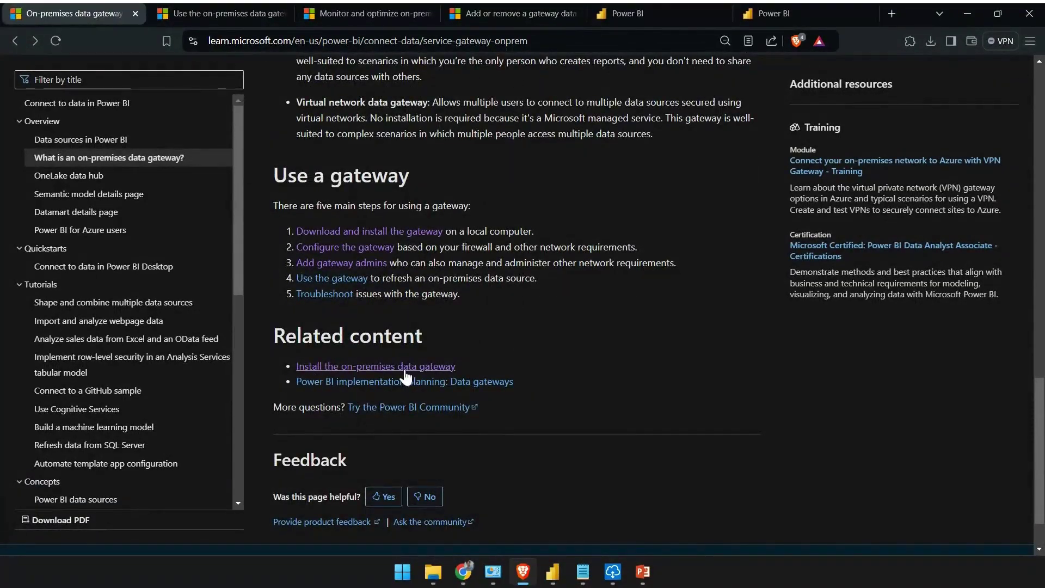
click(442, 368)
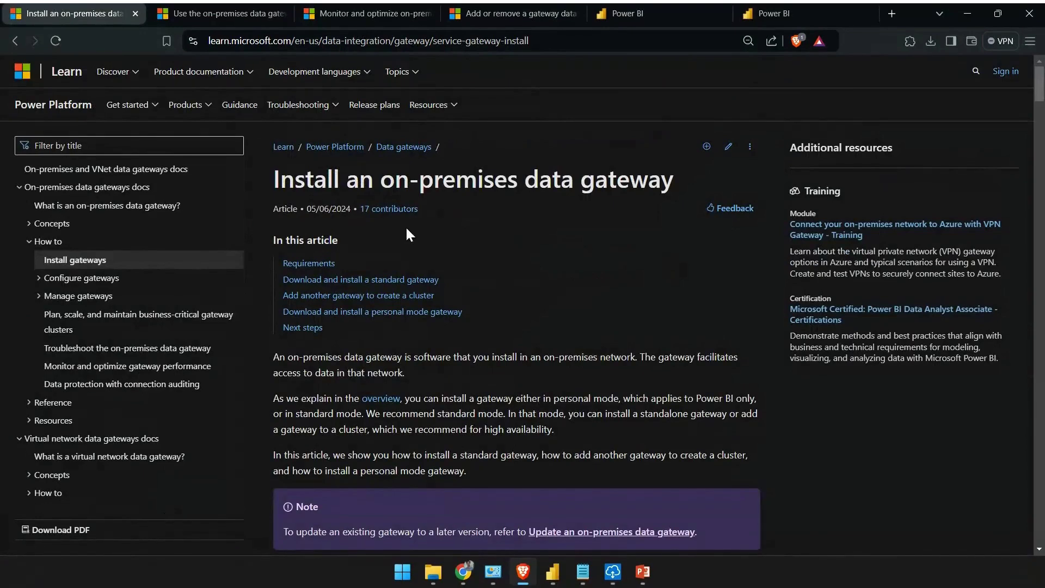
Review the minimum and recommended requirements for installing an on-premises data gateway, including the supported Windows Server version
scroll(477, 185, down, 4)
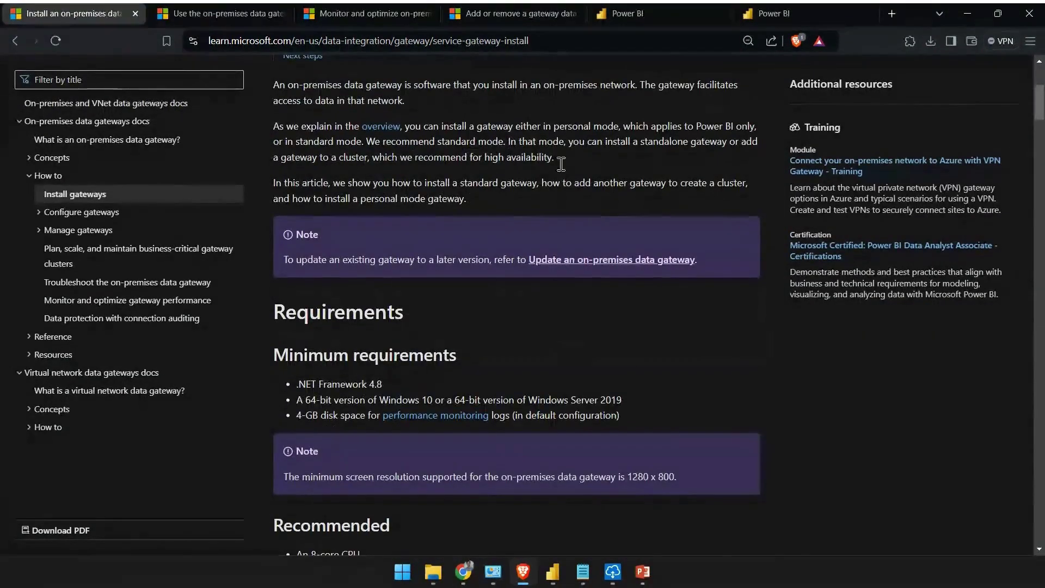
scroll(561, 163, down, 2)
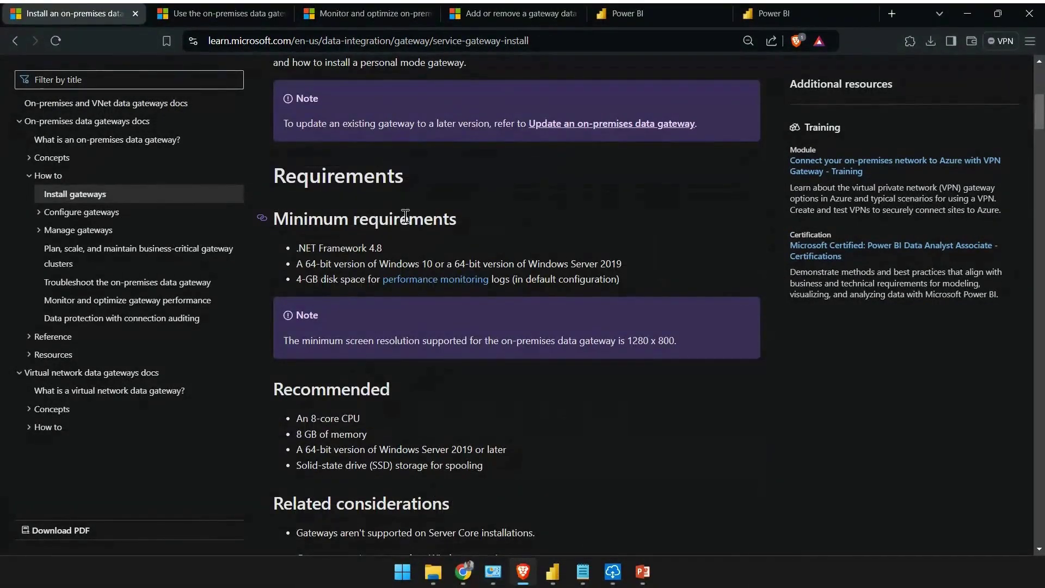
scroll(443, 198, down, 1)
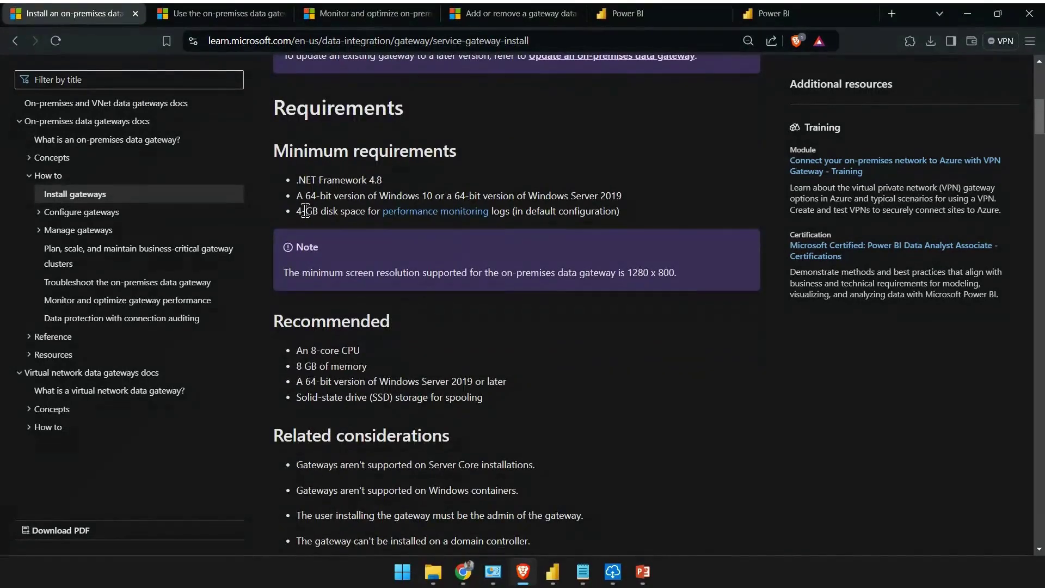
scroll(410, 217, down, 1)
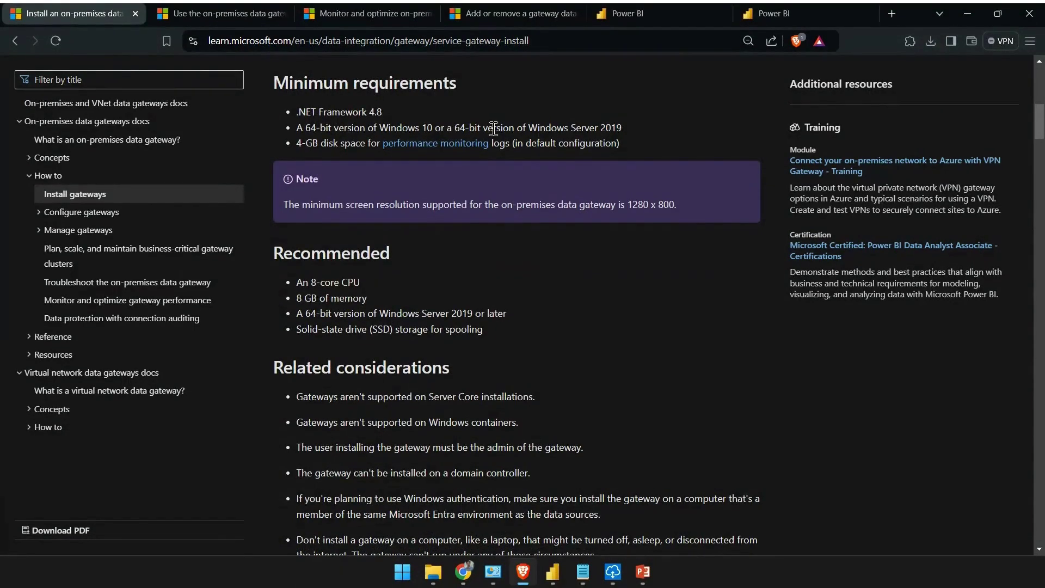
drag(457, 128, 617, 128)
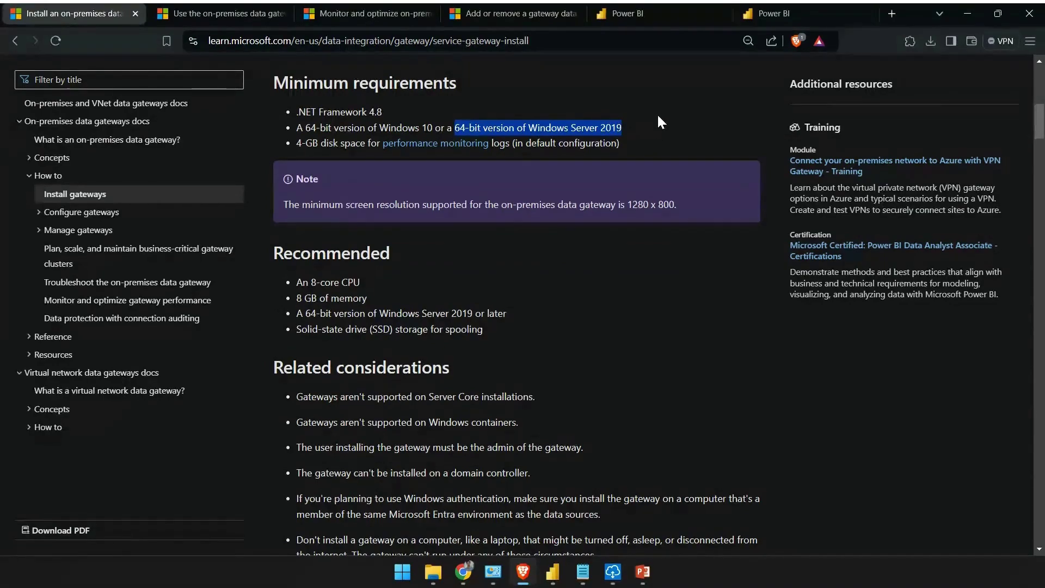
scroll(364, 208, down, 1)
drag(282, 185, 390, 224)
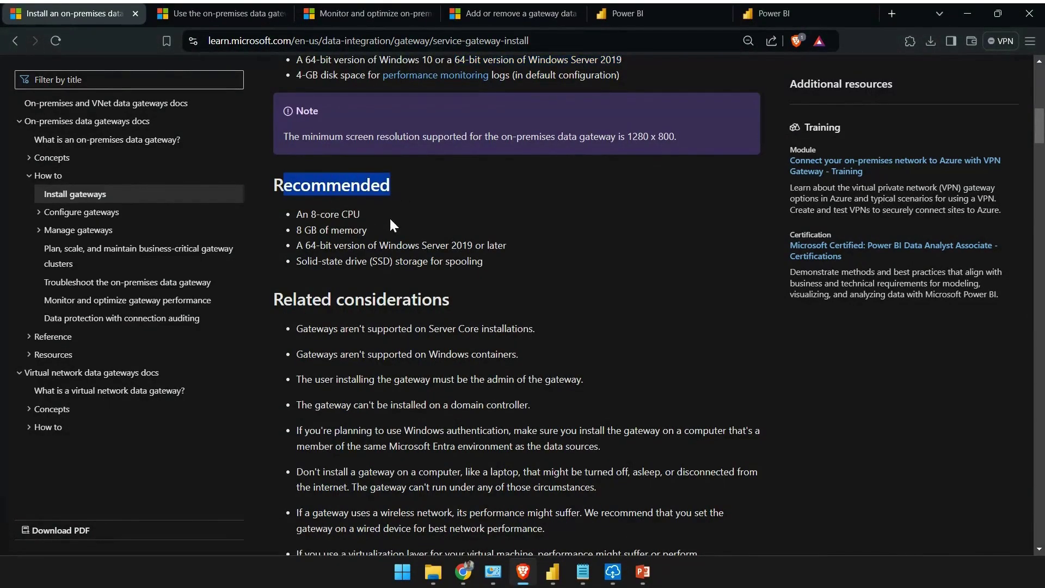
Review the gateway's related considerations and the instructions for downloading, installing and signing in to a standard gateway
scroll(449, 234, down, 5)
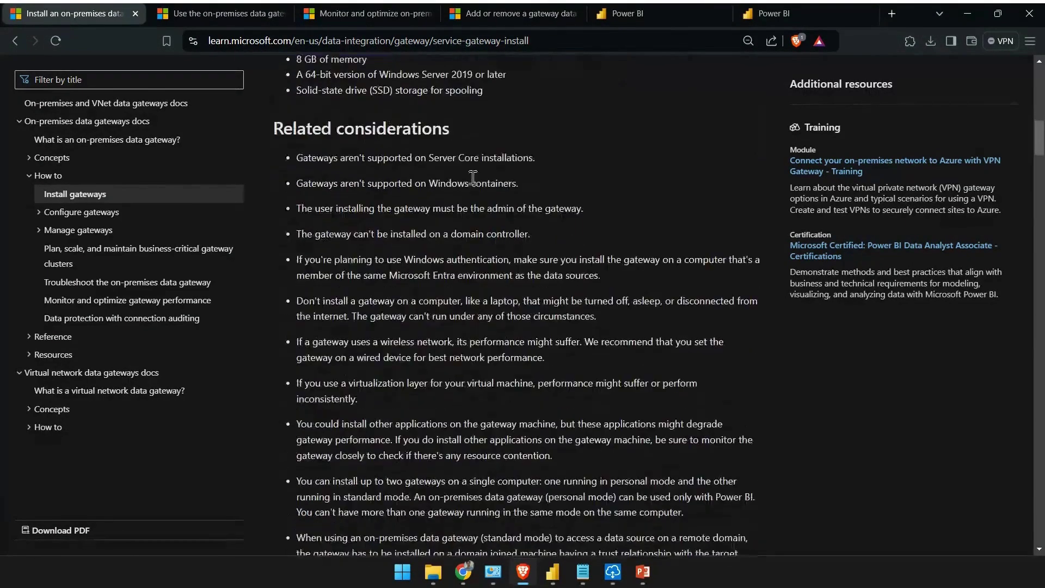
scroll(487, 177, down, 3)
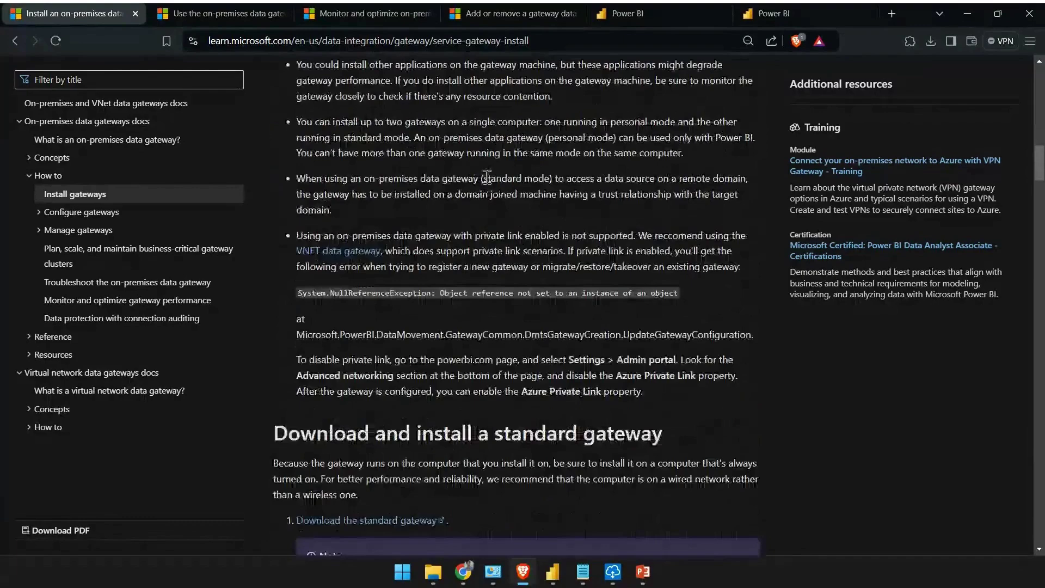
scroll(488, 177, down, 5)
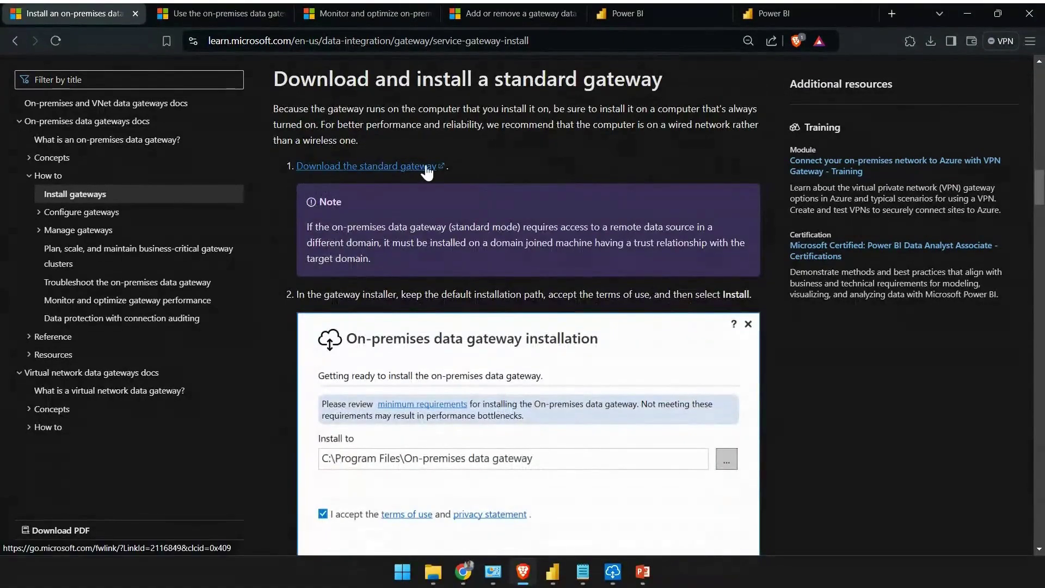
scroll(371, 119, down, 1)
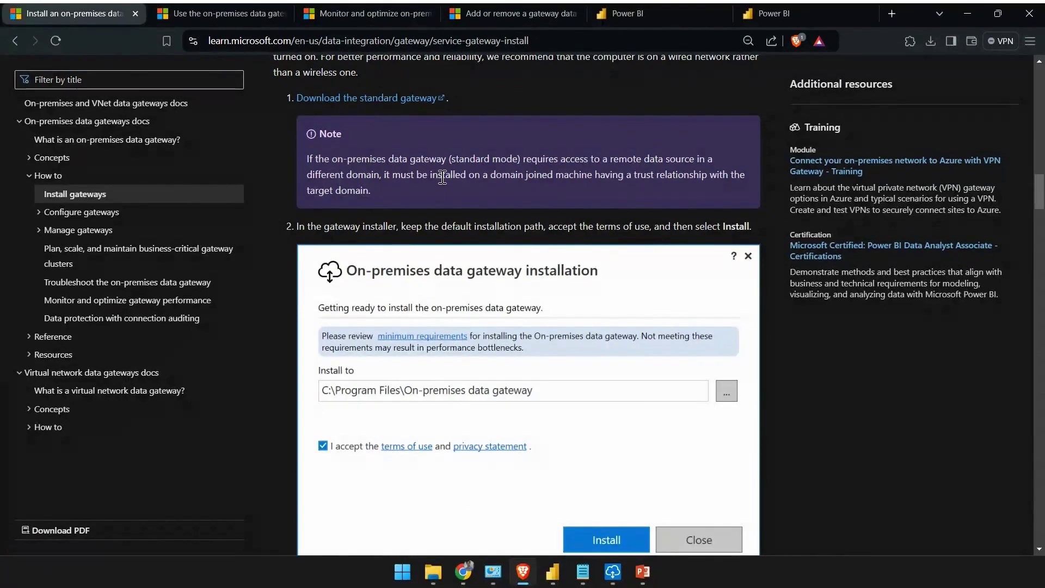
scroll(442, 178, down, 3)
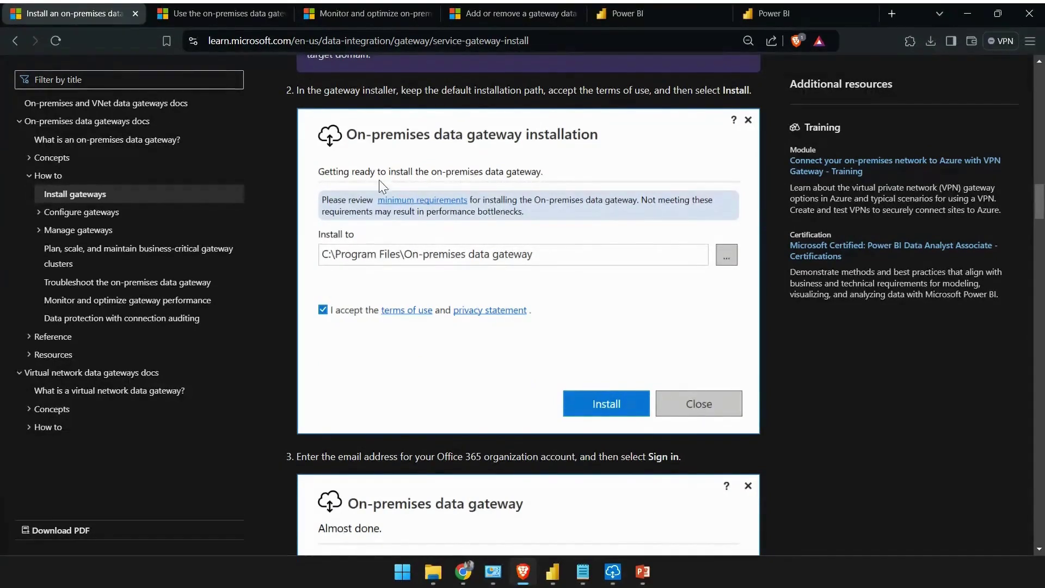
scroll(468, 275, down, 1)
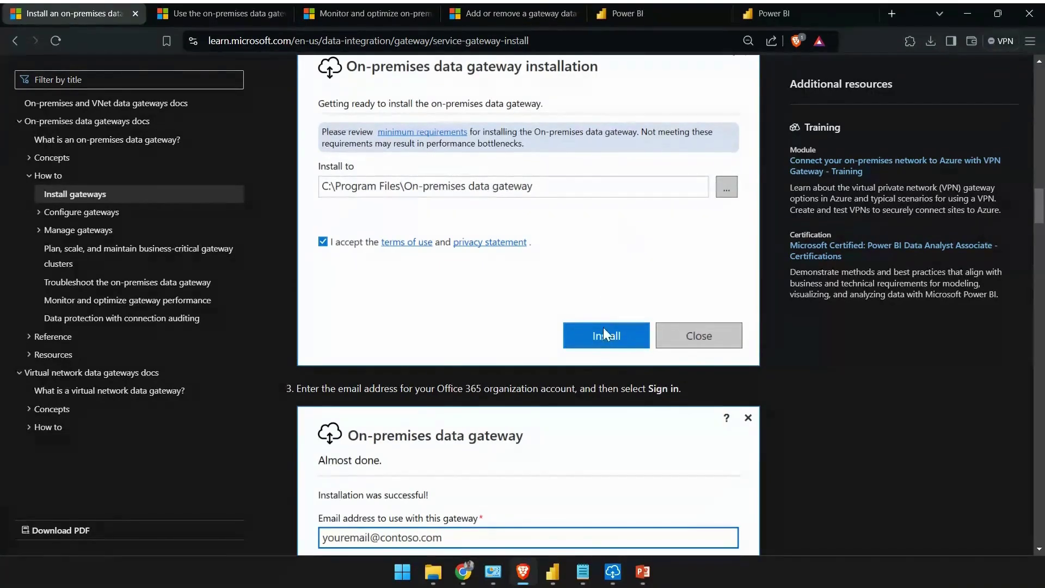
scroll(581, 201, down, 2)
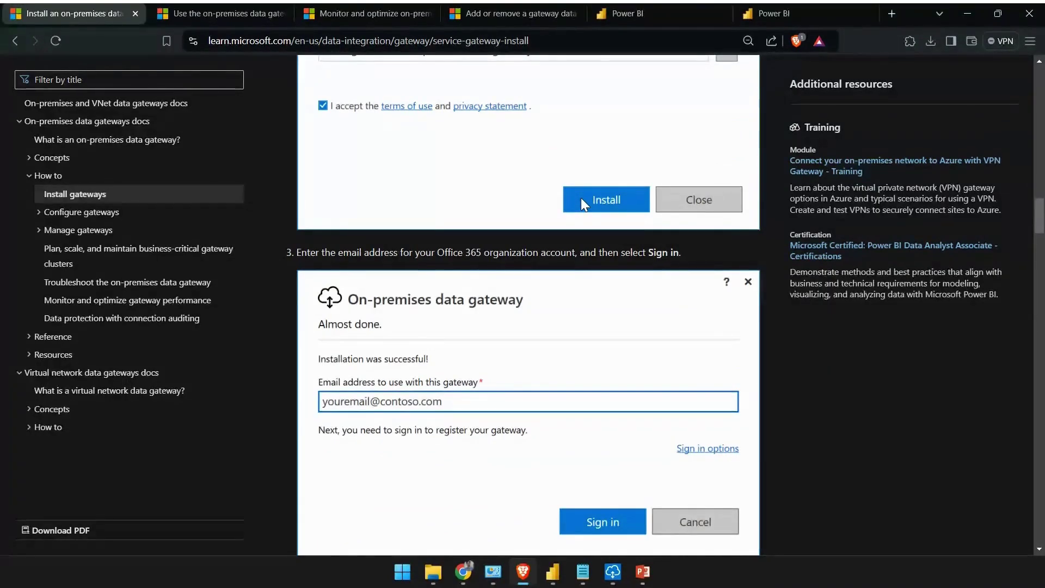
scroll(495, 272, down, 2)
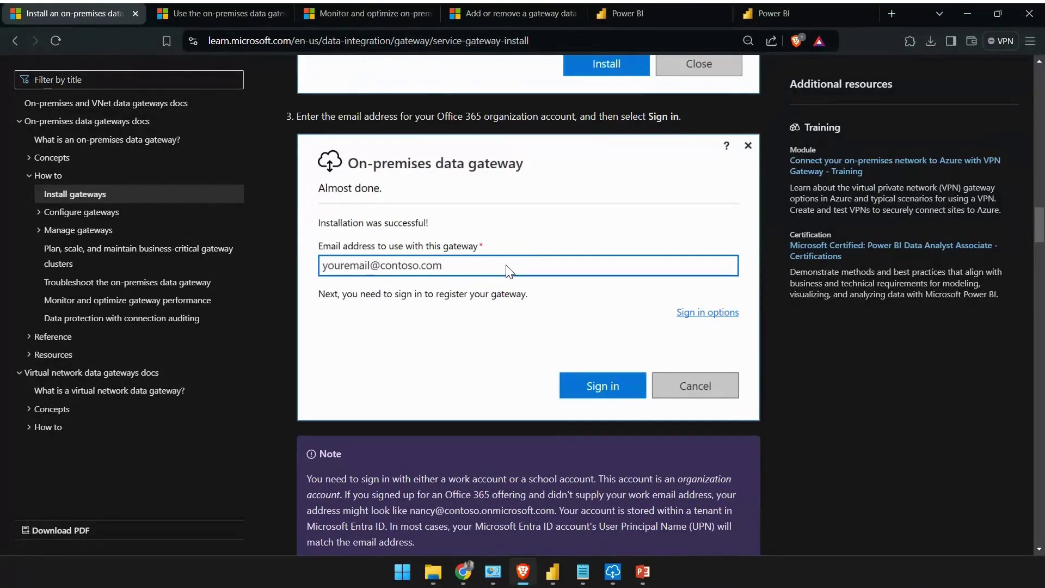
Examine the instructions for registering a new standard gateway, naming it, setting its recovery key and checking its final status
scroll(510, 270, down, 5)
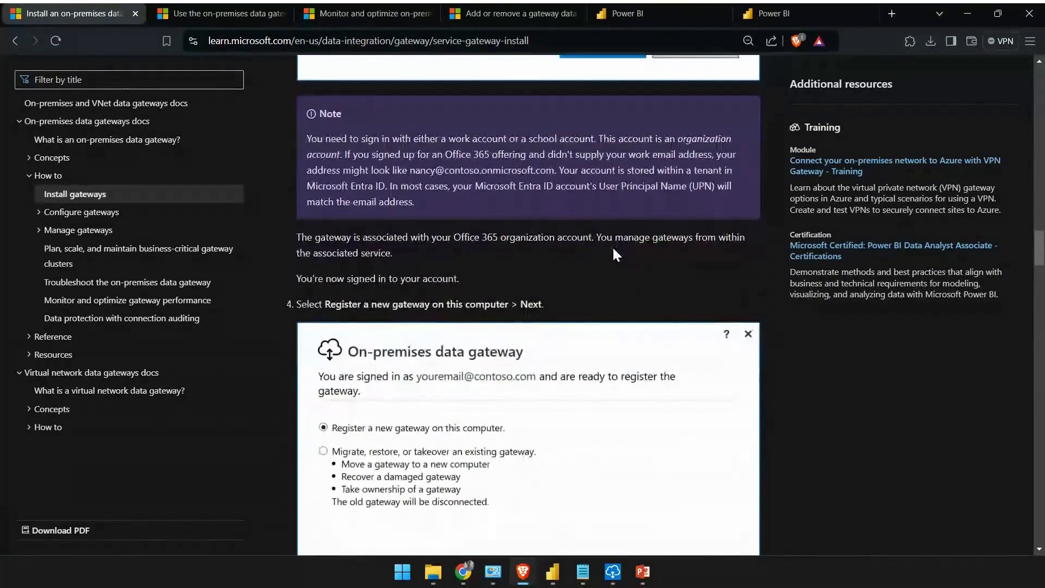
scroll(614, 253, down, 1)
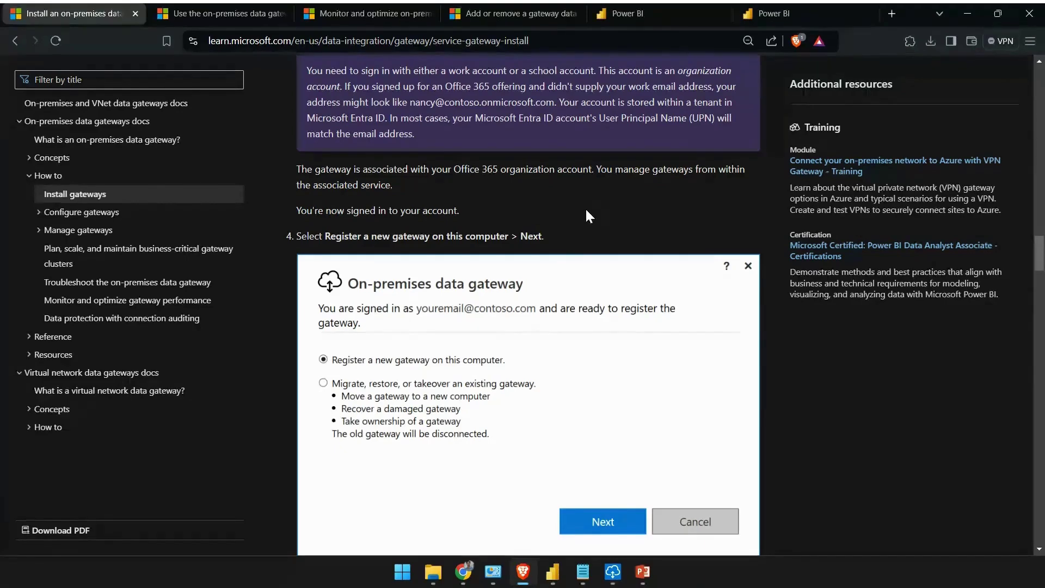
scroll(574, 207, down, 2)
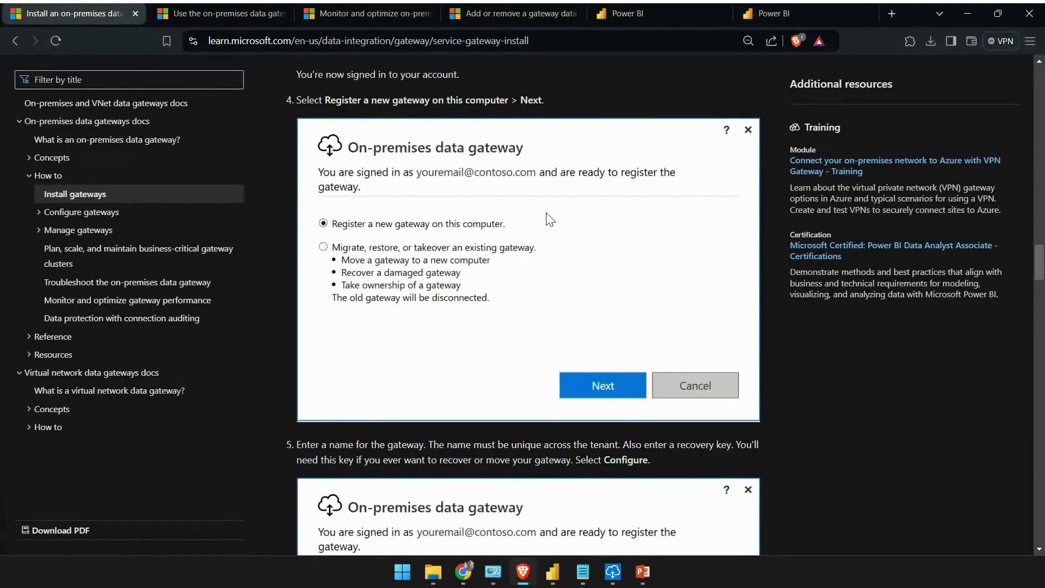
scroll(550, 219, down, 5)
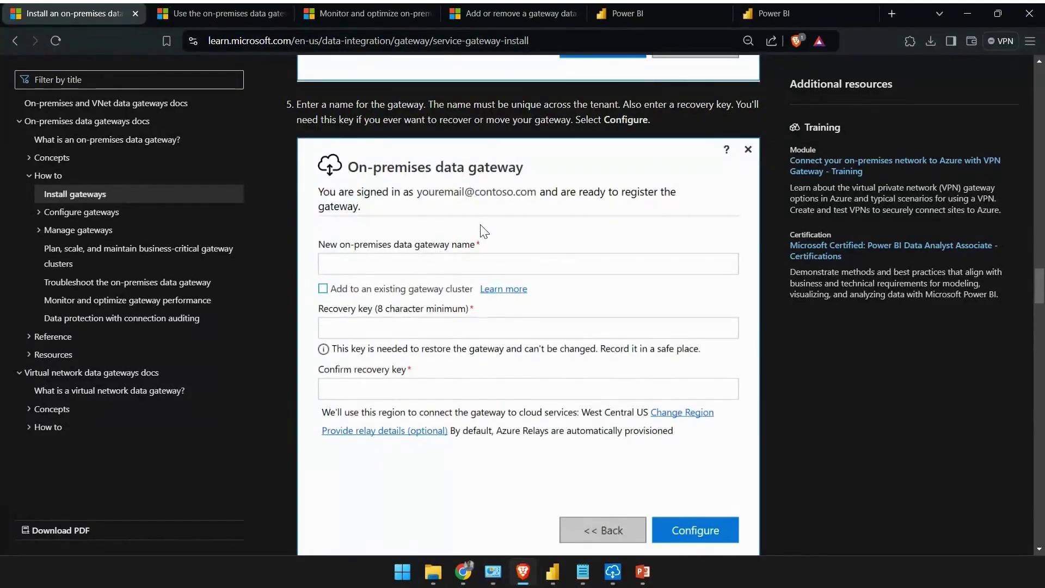
scroll(479, 226, down, 3)
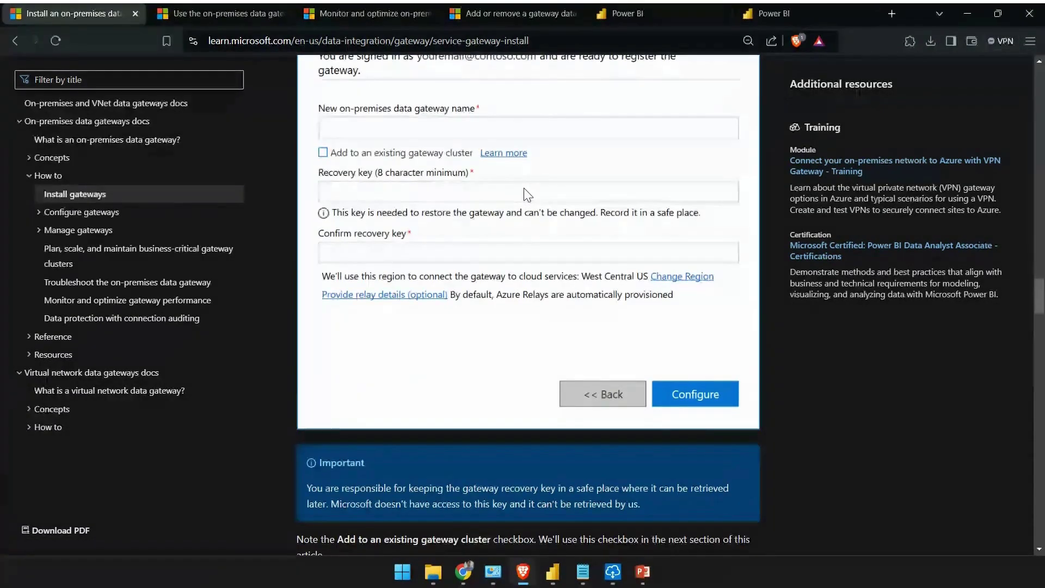
scroll(526, 195, down, 9)
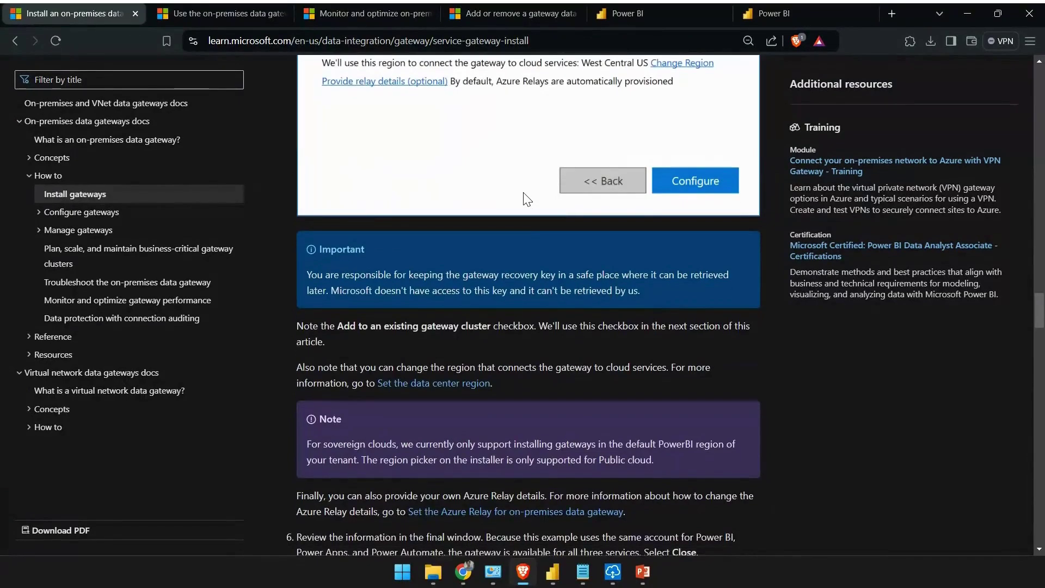
scroll(523, 193, down, 3)
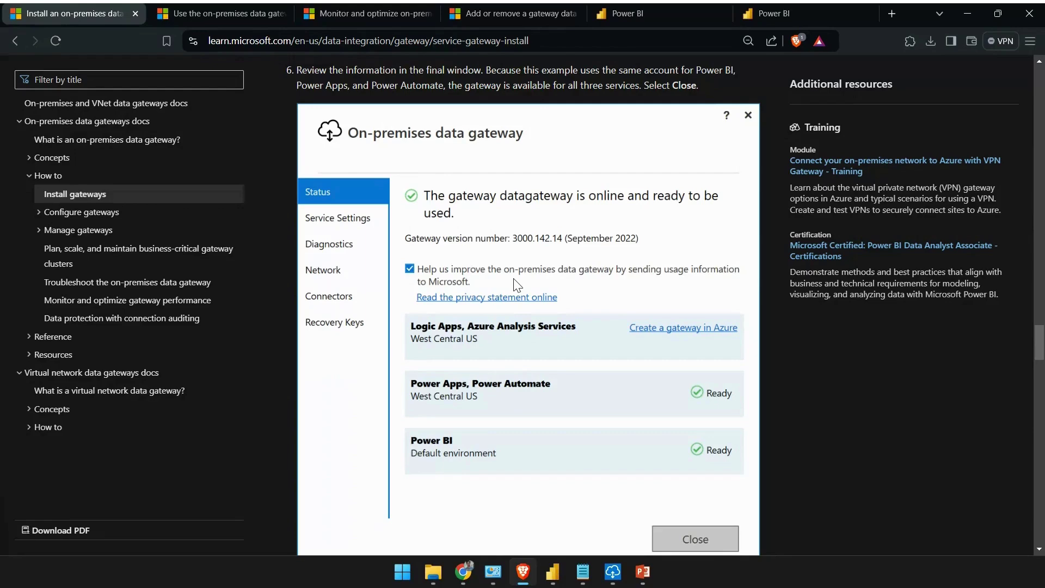
Try the personal mode gateway's installer download without saving it, and review that section's installation and sign-in instructions
scroll(515, 284, down, 10)
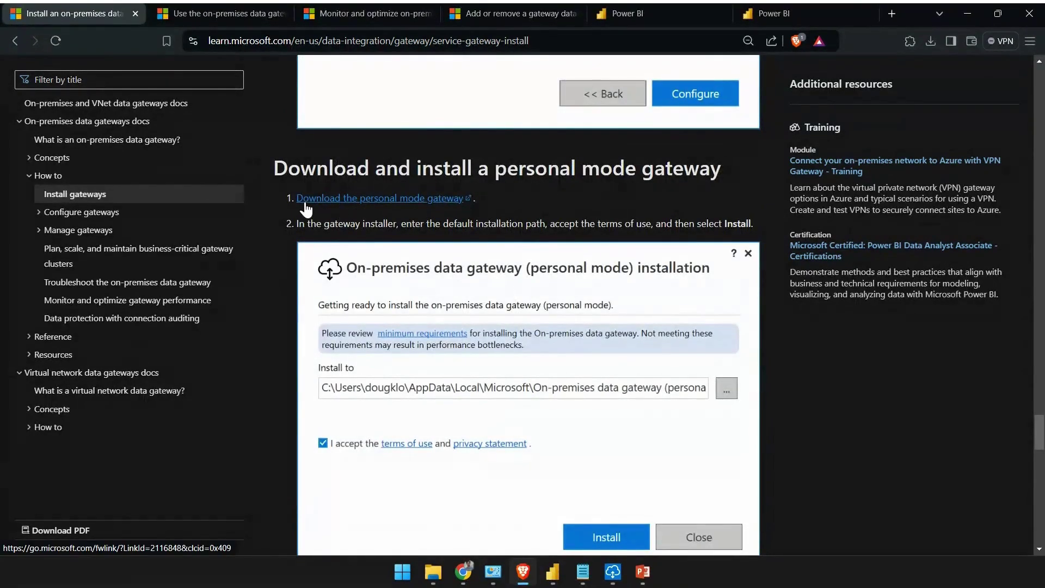
click(395, 209)
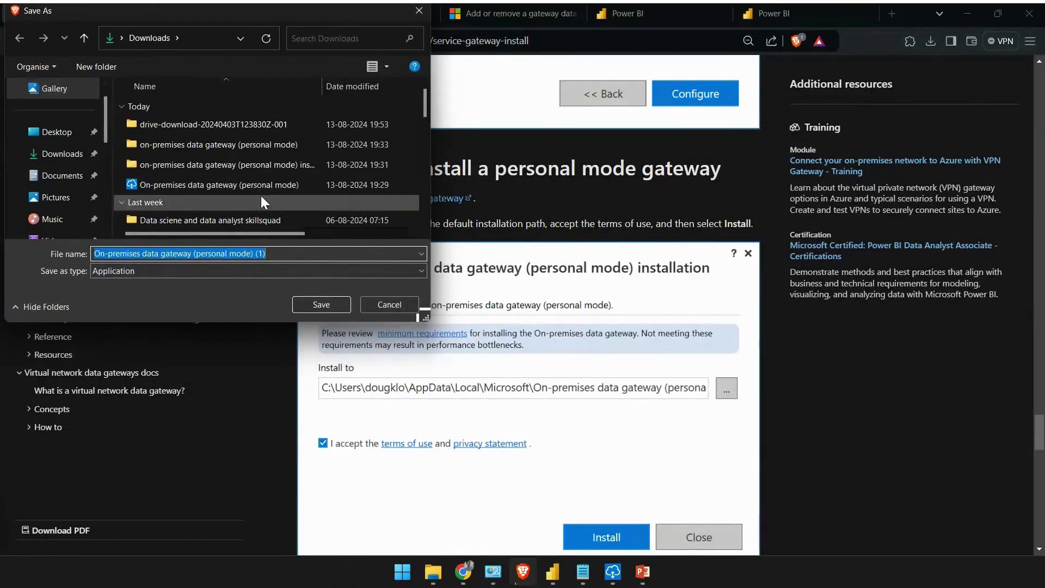
click(390, 306)
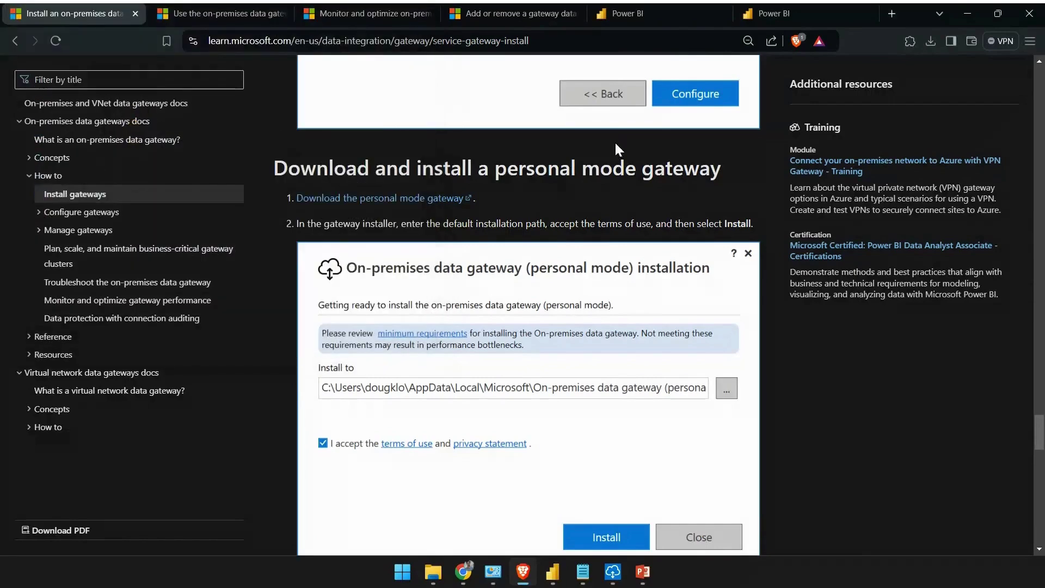
scroll(546, 185, down, 1)
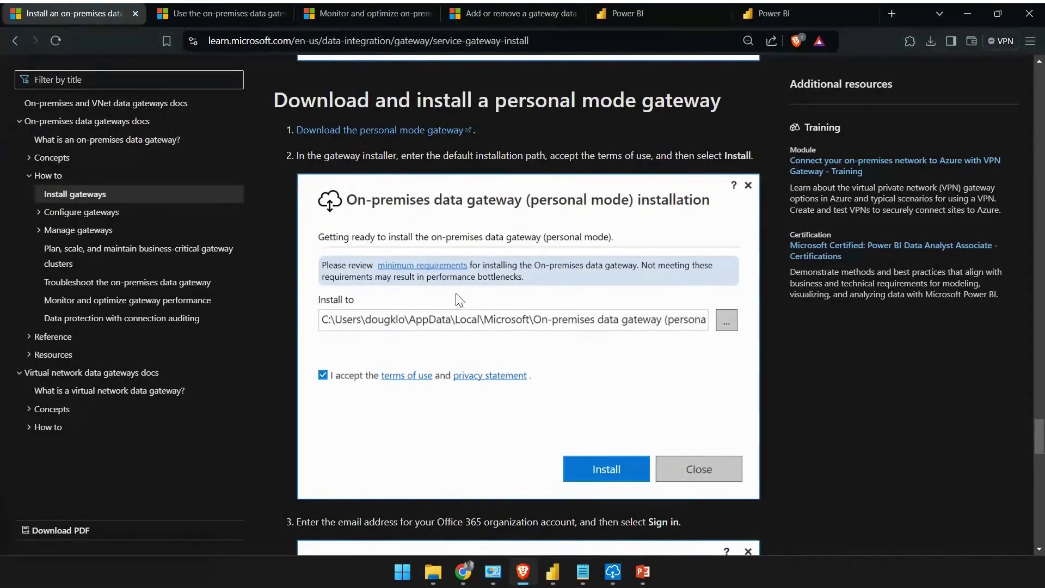
scroll(517, 240, down, 3)
scroll(522, 284, down, 2)
scroll(522, 284, down, 1)
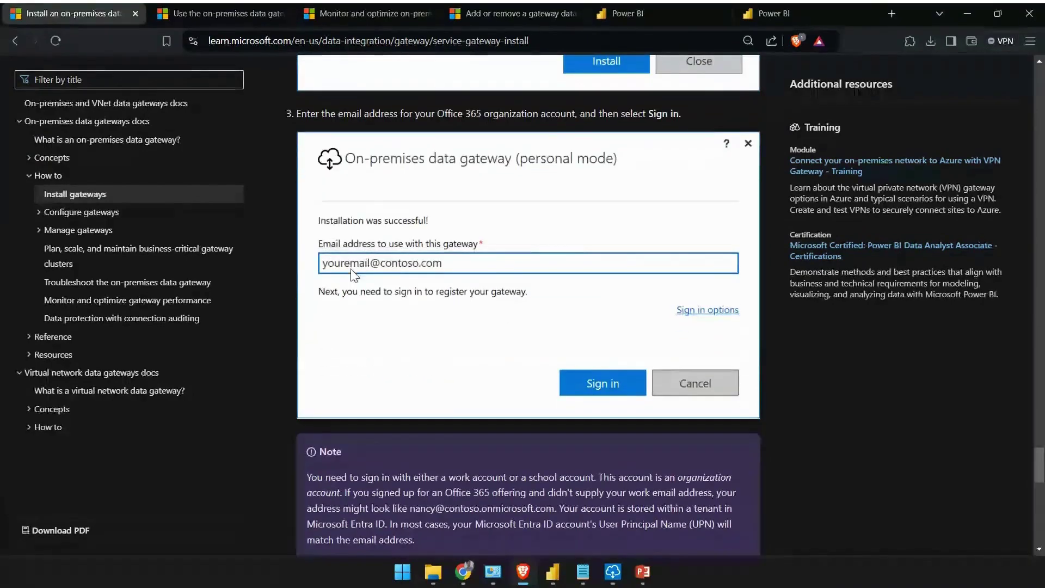
Switch to the On-premises data gateway (personal mode) app and examine its status, service settings and diagnostics
click(613, 578)
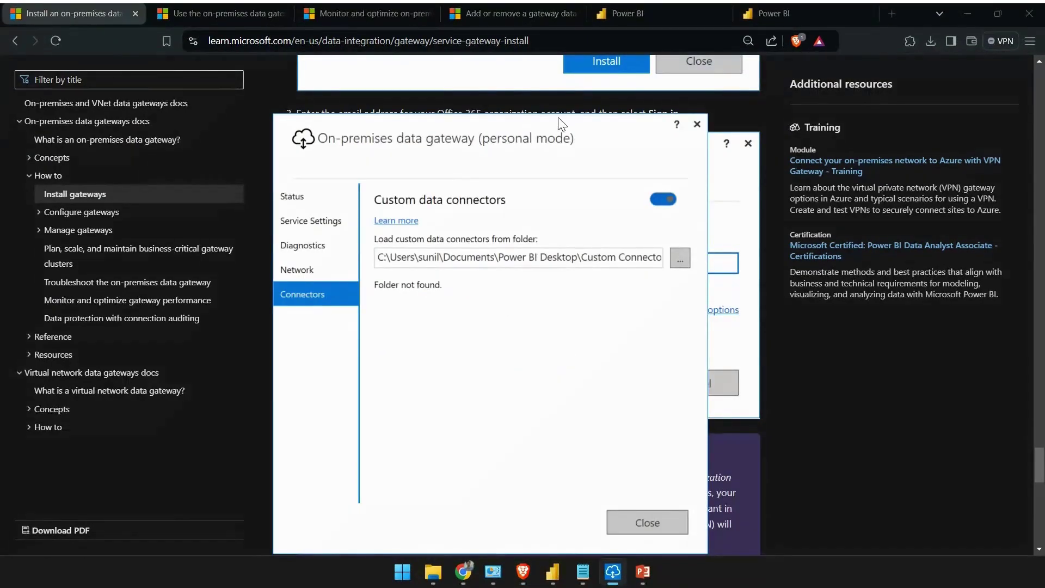
drag(486, 121, 594, 61)
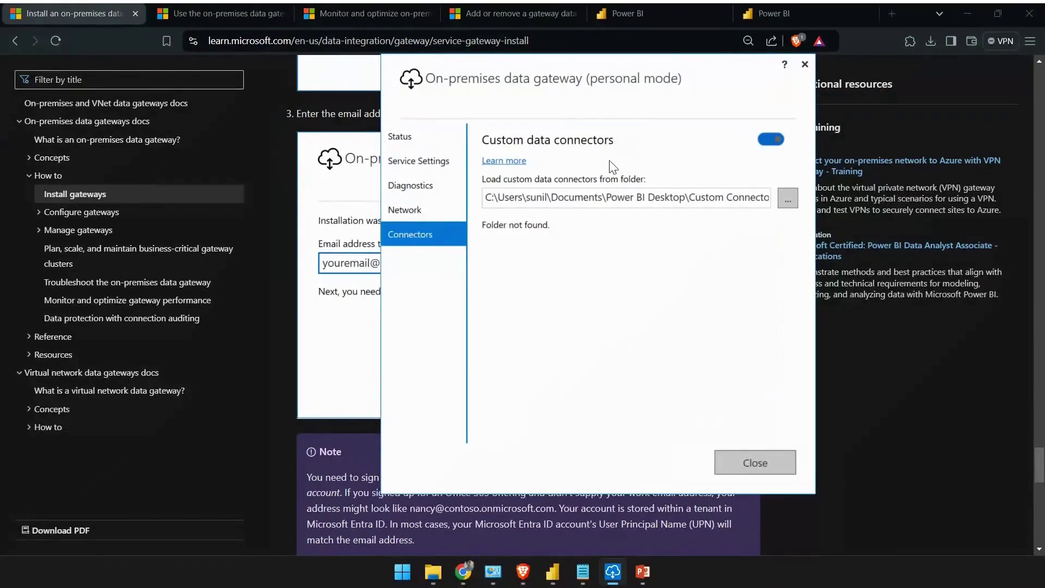
click(416, 136)
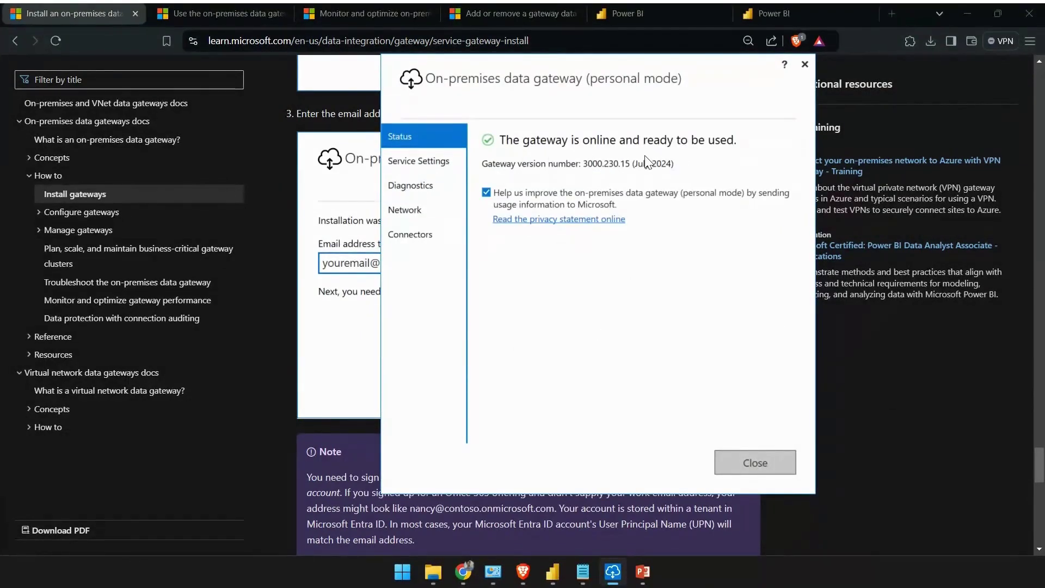
click(413, 167)
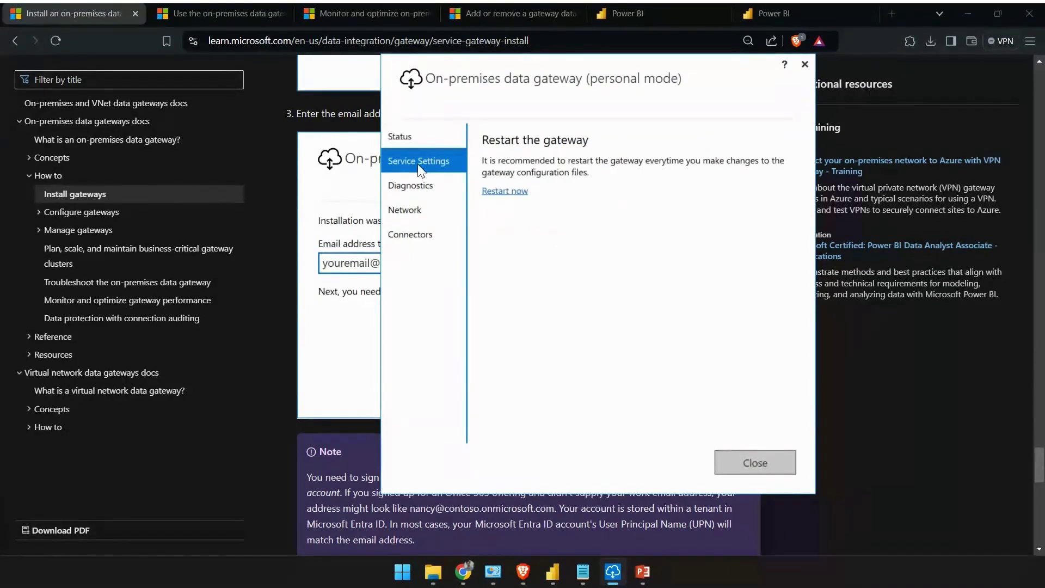
click(445, 188)
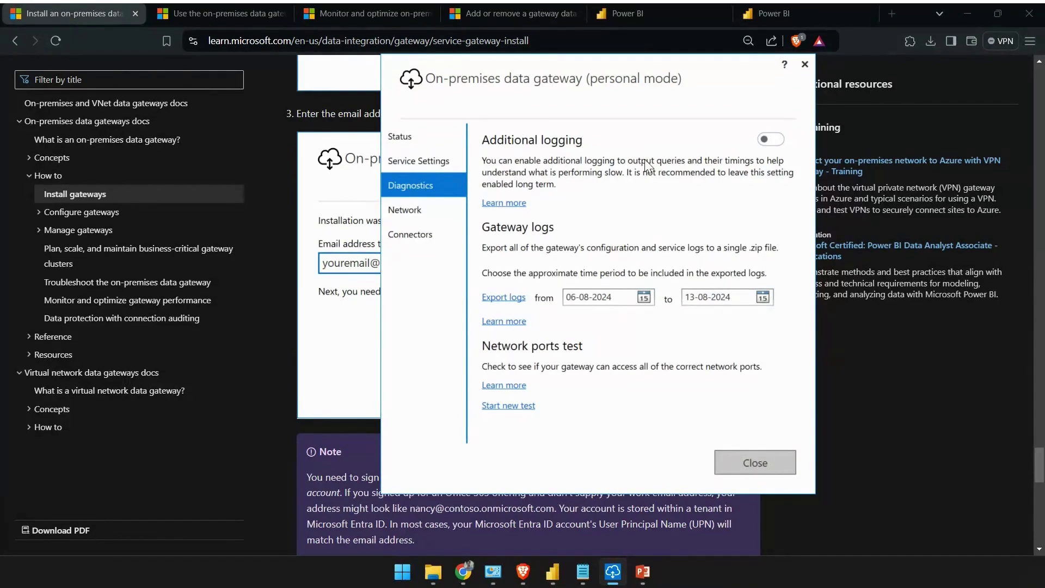
Try turning on additional logging, view the network and connector settings, and cancel applying the change with a gateway restart
click(774, 141)
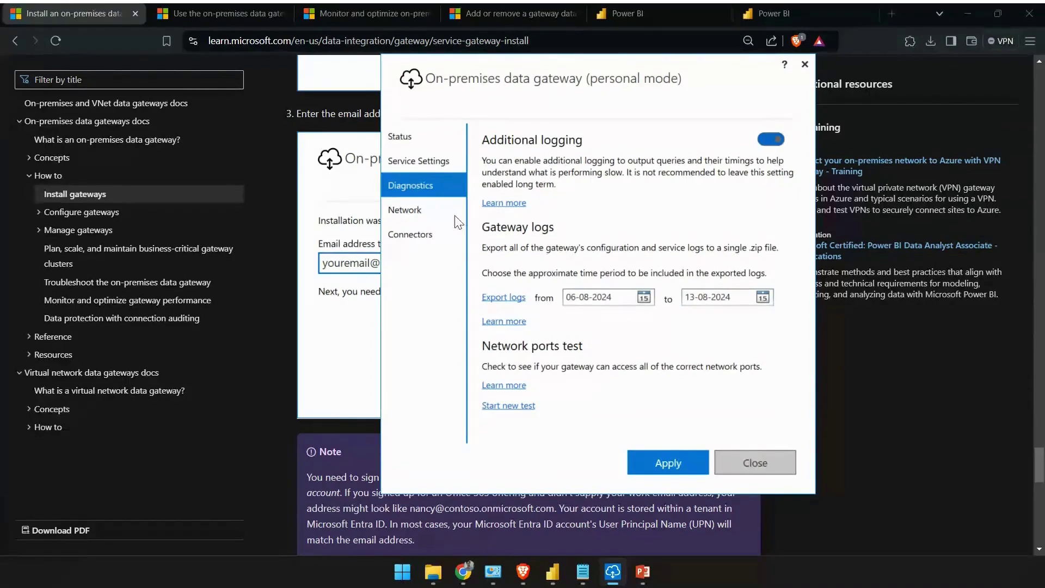
click(419, 211)
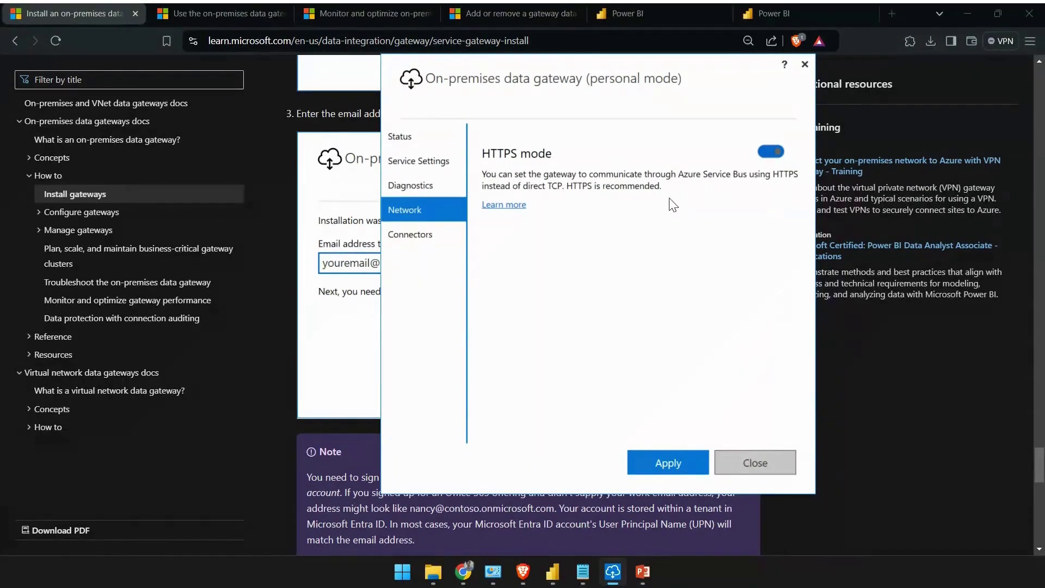
click(427, 241)
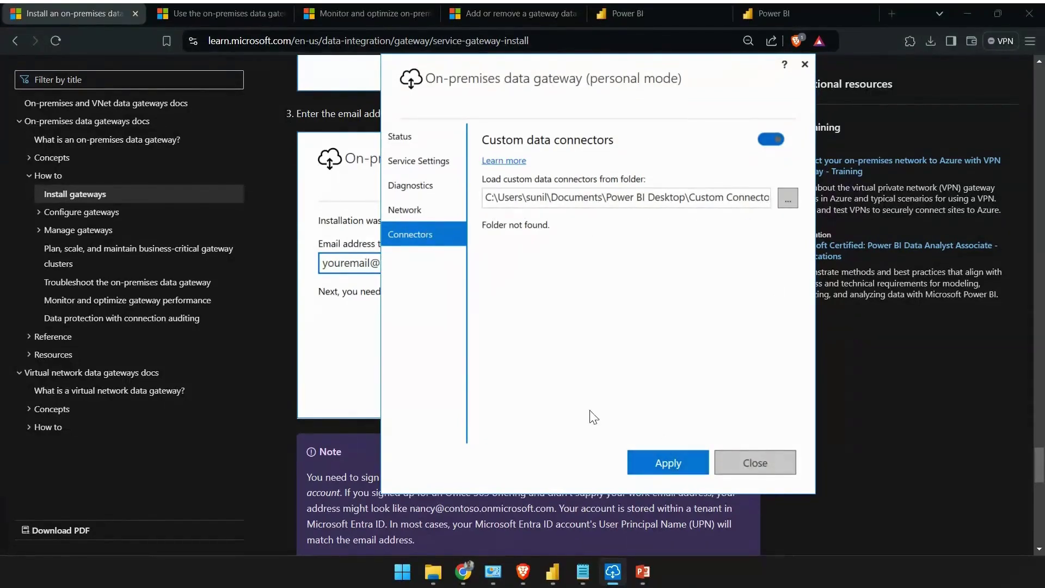
click(658, 460)
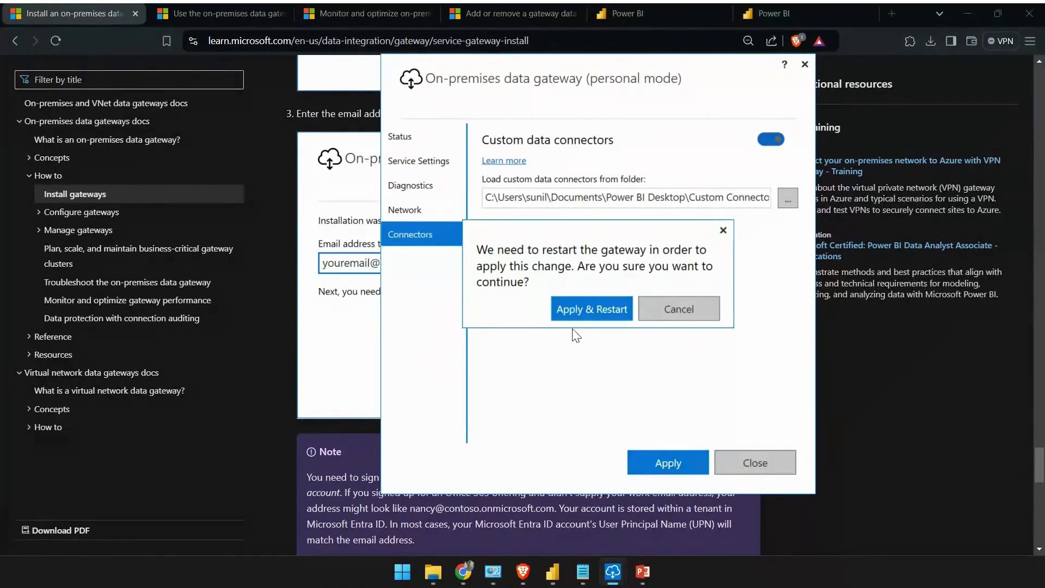
click(668, 317)
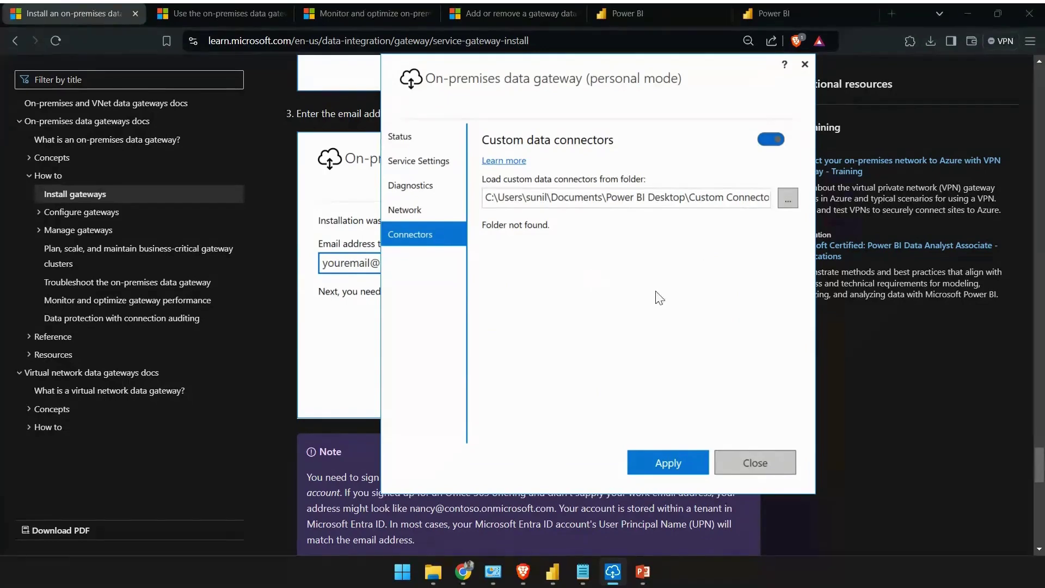
Switch to Power BI in the browser, return to the SkillSquad reports workspace and select only the netlfix report semantic model
click(626, 13)
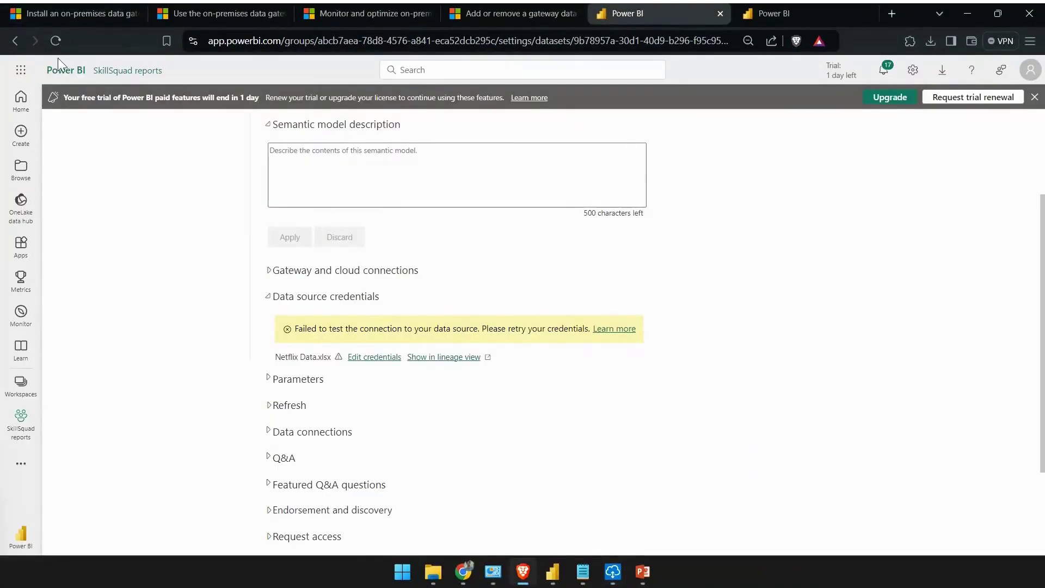
click(111, 74)
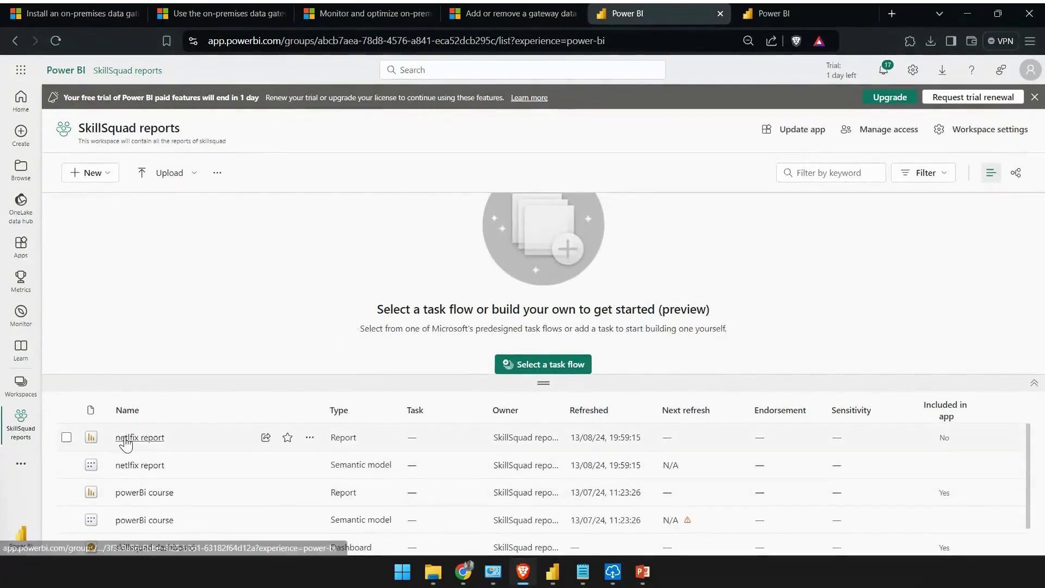
click(66, 437)
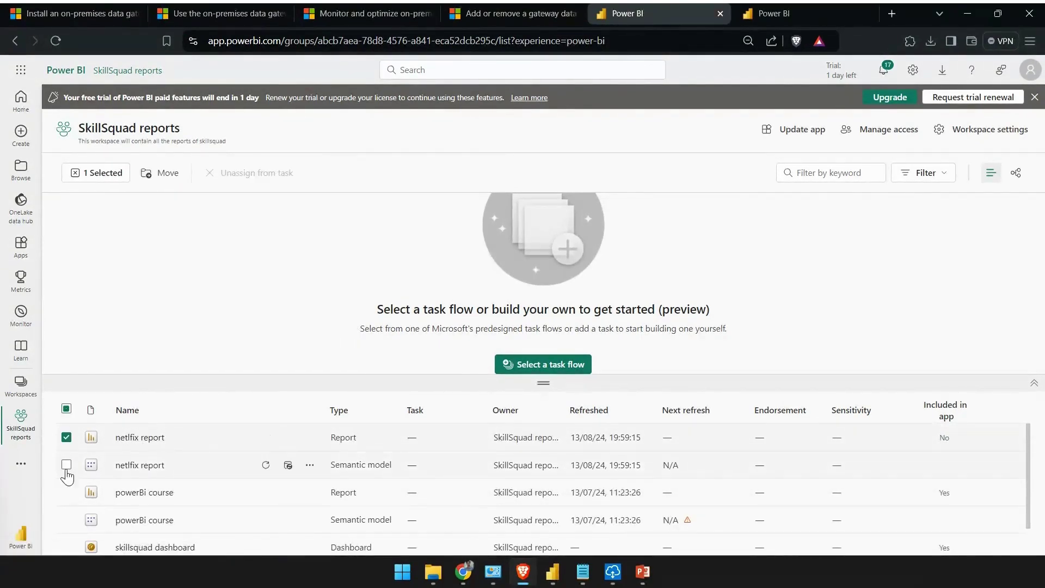
click(66, 465)
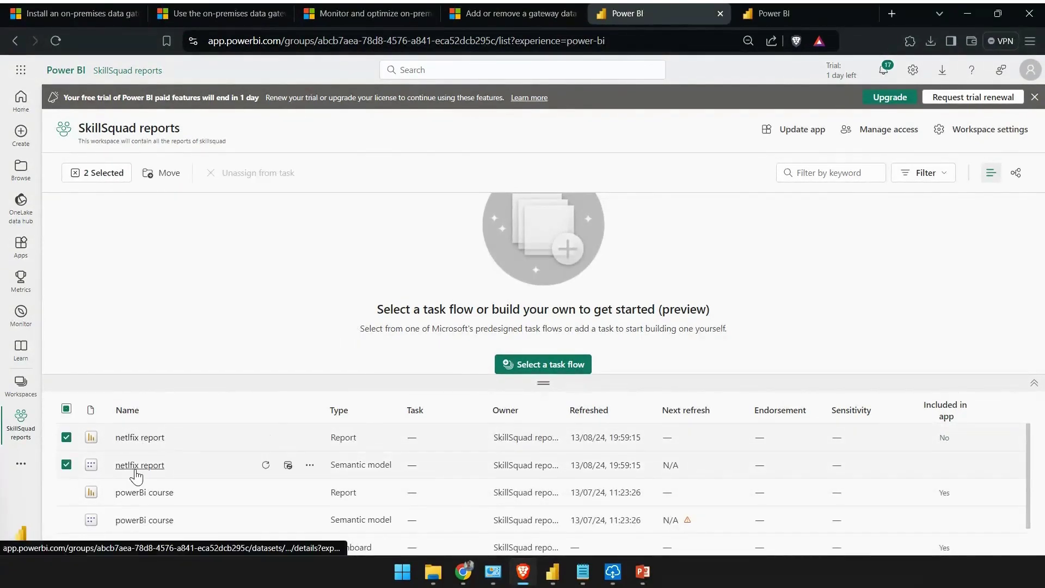
click(66, 437)
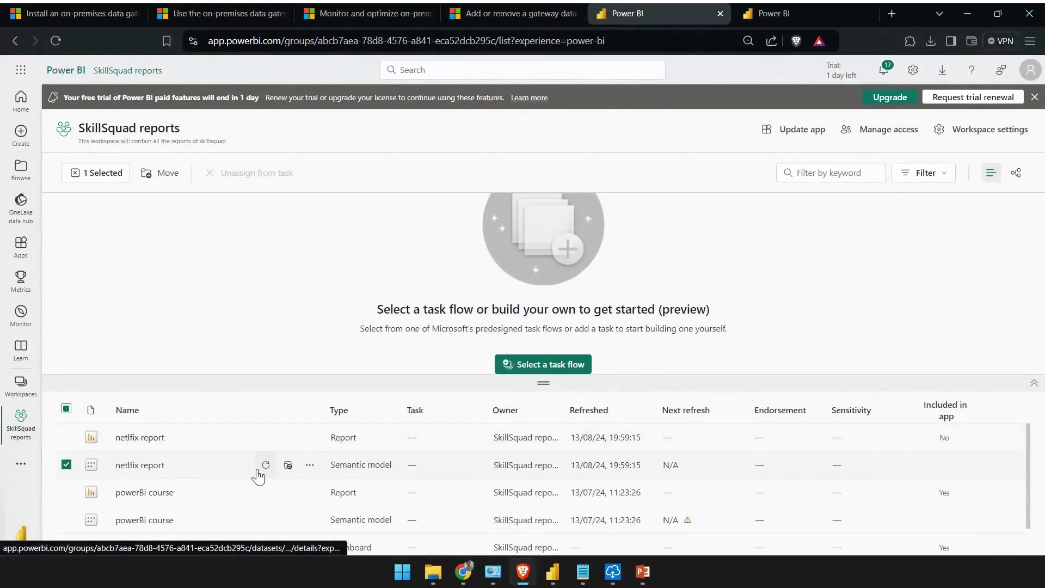
Try to refresh the netlfix report semantic model on demand and examine the details behind its refresh warning
click(265, 466)
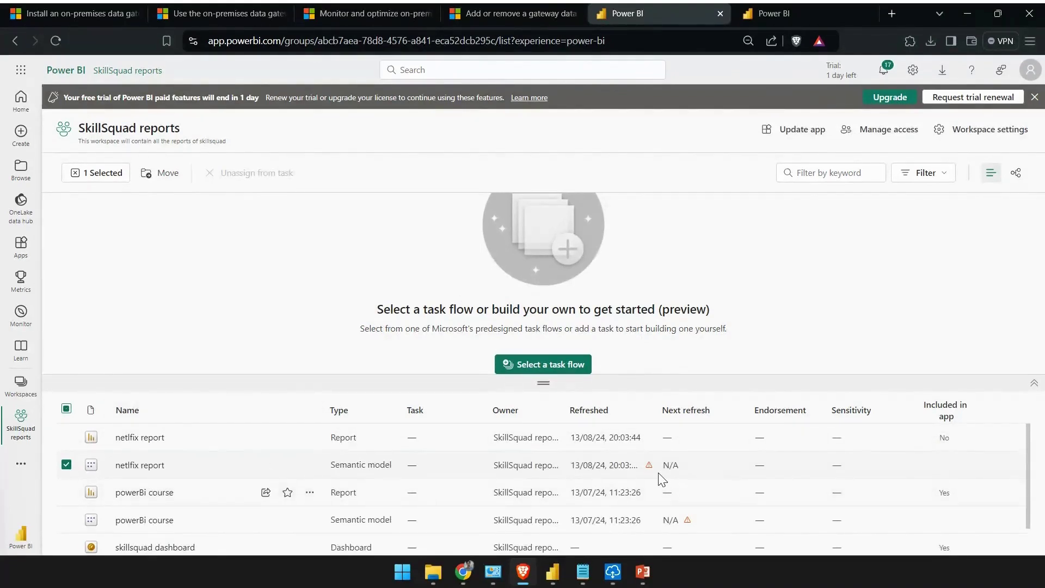
mouse_move(651, 471)
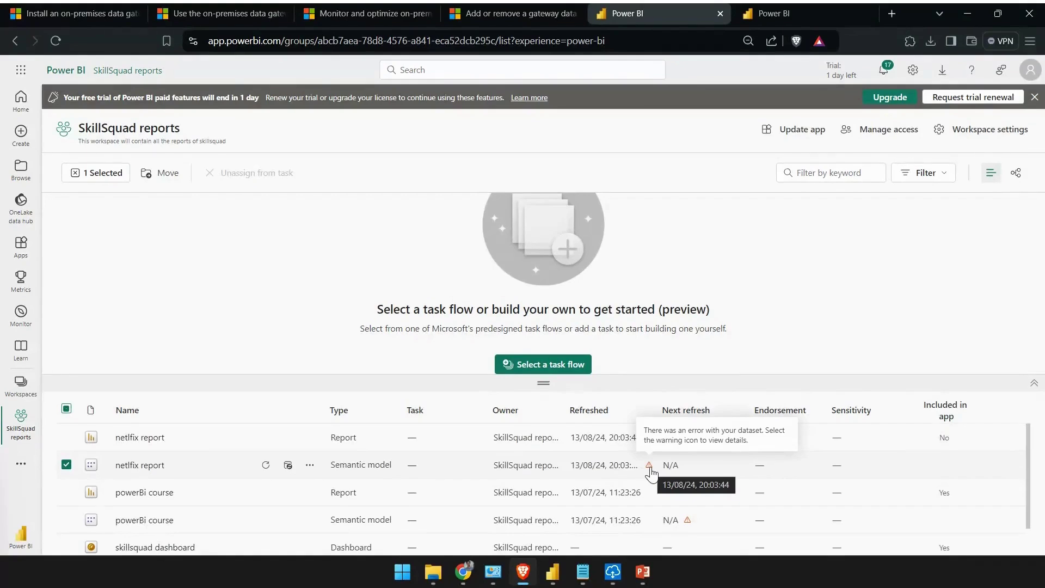
click(649, 466)
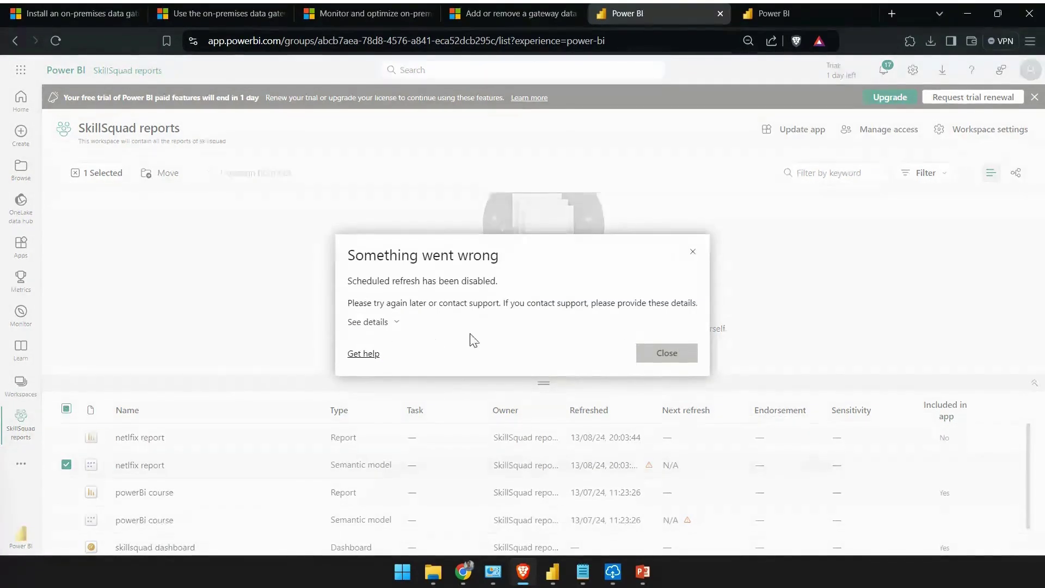
click(369, 322)
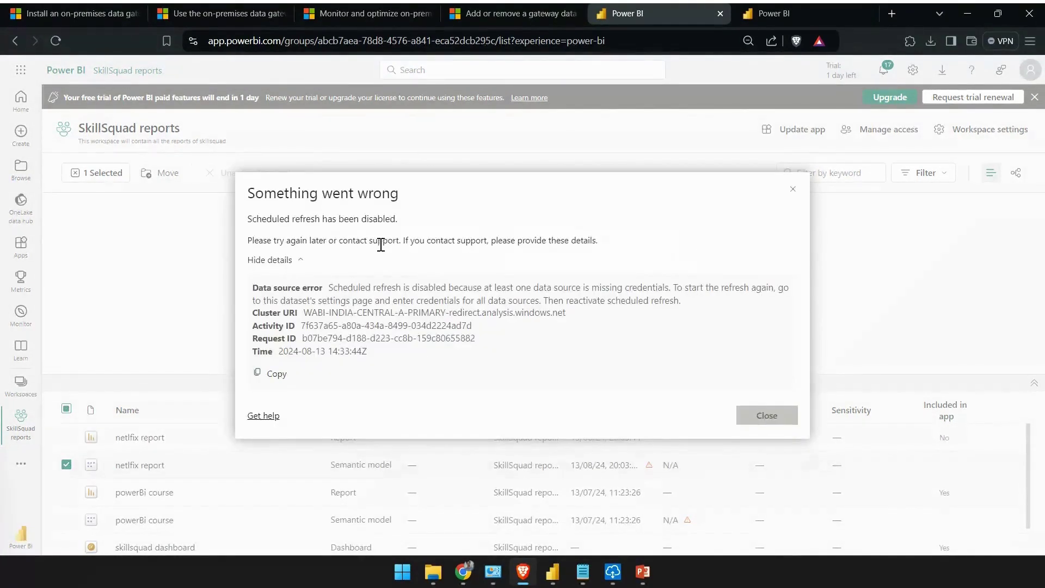
click(793, 190)
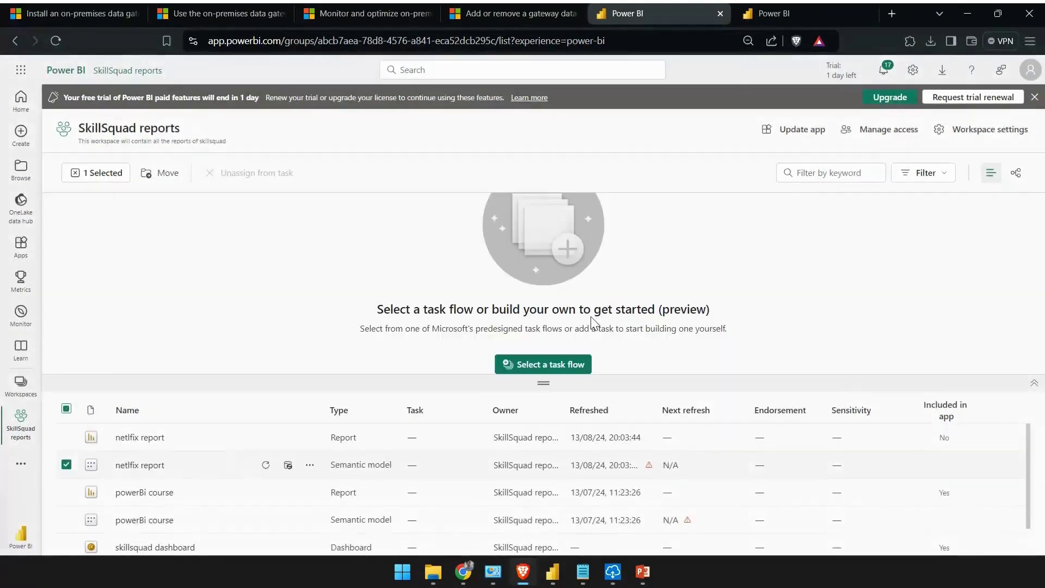
Open the netlfix report semantic model's settings and locate Netflix Data.xlsx under its data source credentials
click(309, 465)
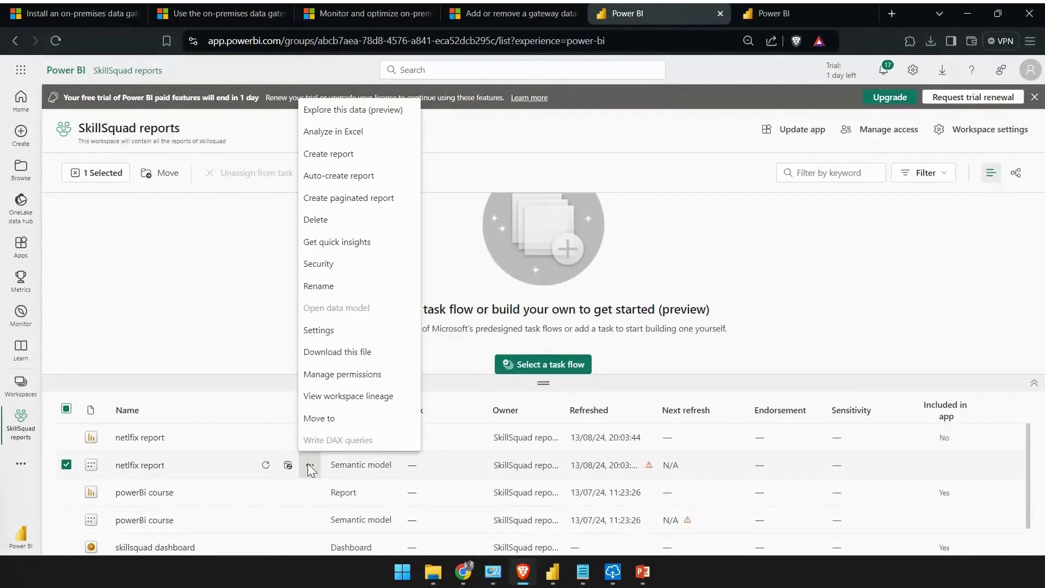
click(321, 330)
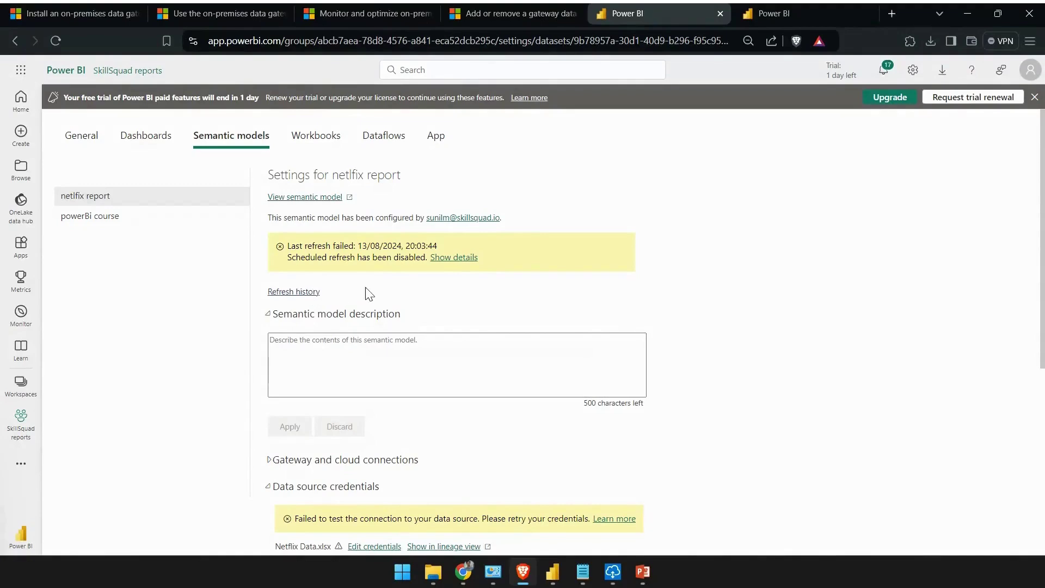
scroll(558, 260, down, 1)
scroll(559, 260, down, 5)
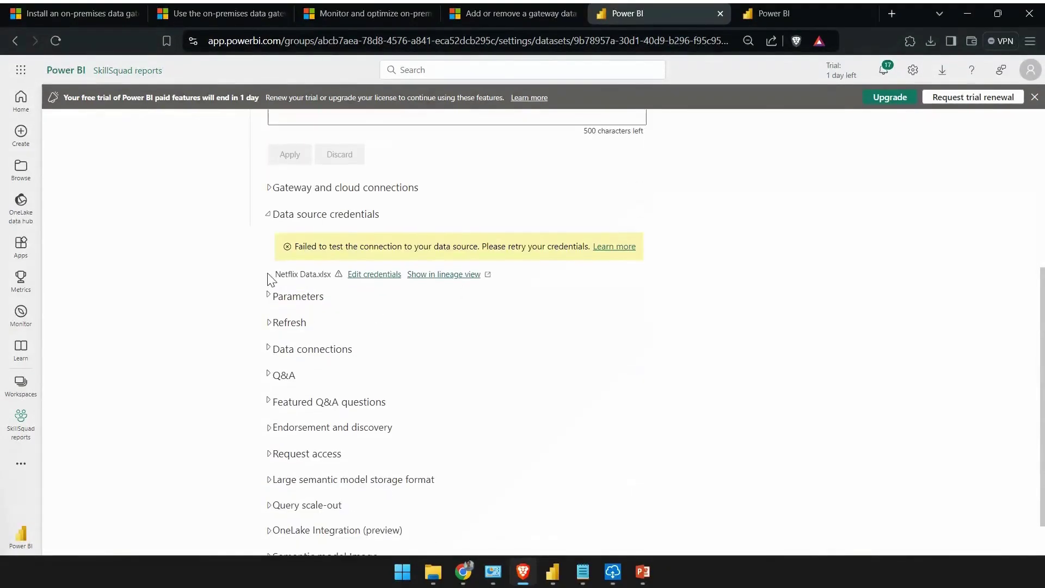
drag(274, 275, 332, 278)
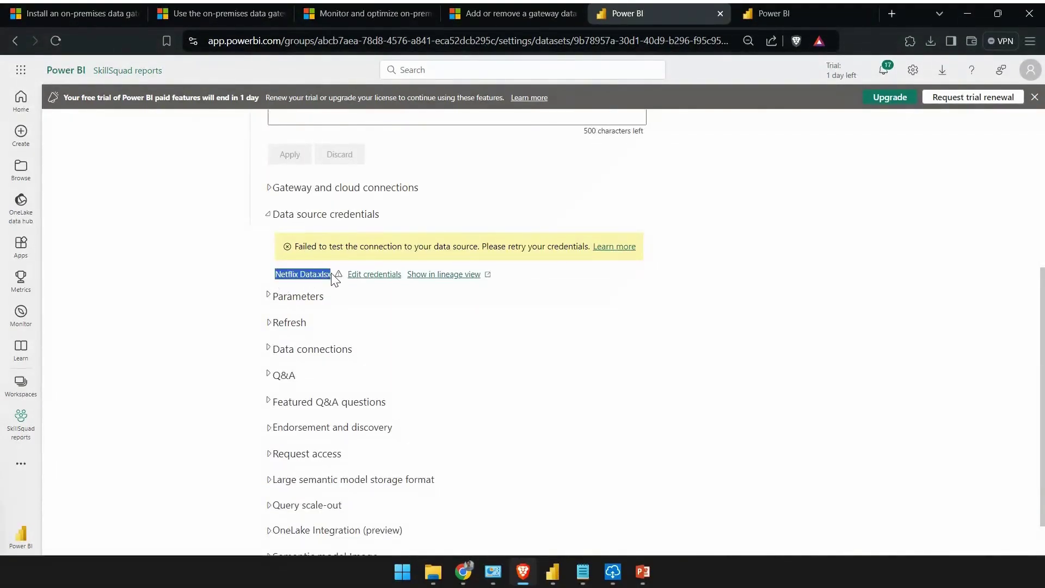
Configure the Netflix Data.xlsx credentials with Windows without impersonation authentication and privacy level None, and sign in
click(370, 275)
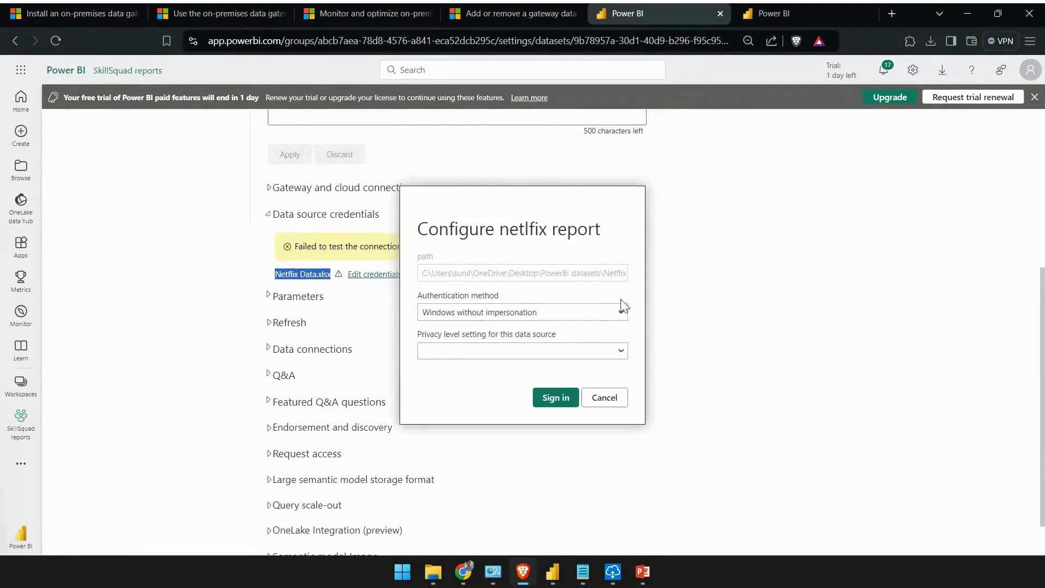
click(464, 281)
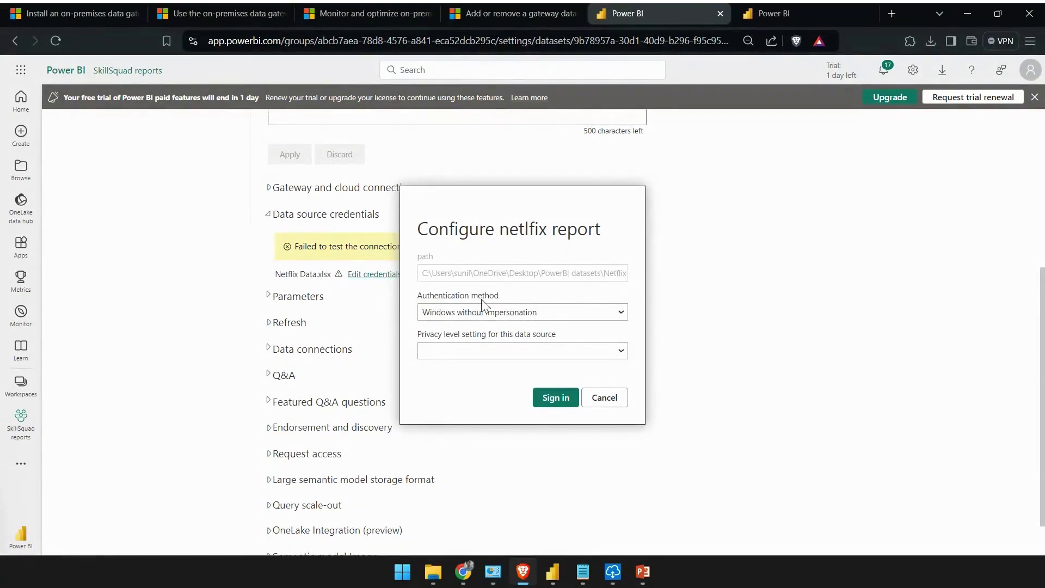
click(487, 312)
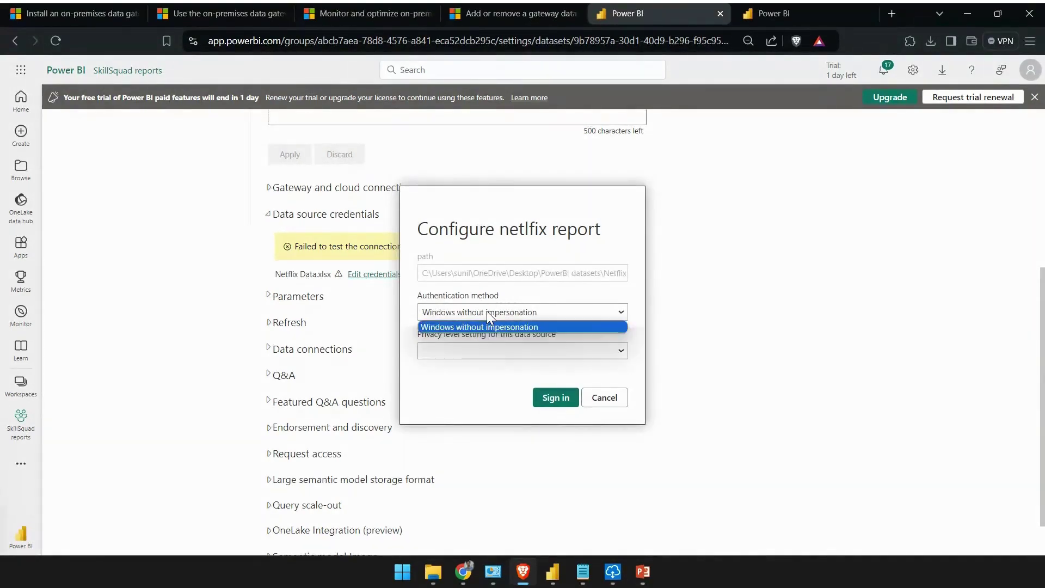
click(487, 312)
click(481, 316)
click(481, 316)
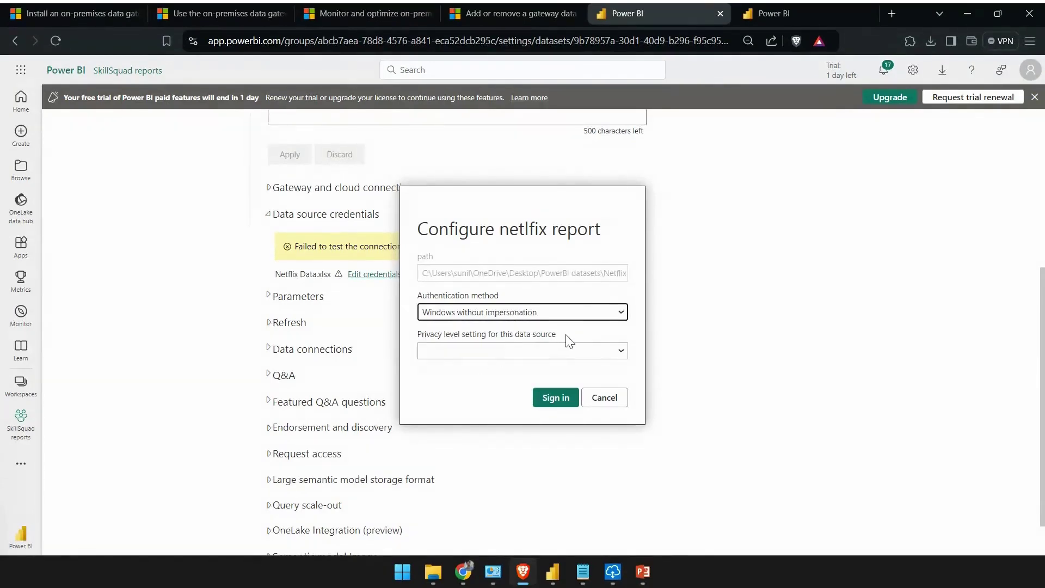
click(493, 351)
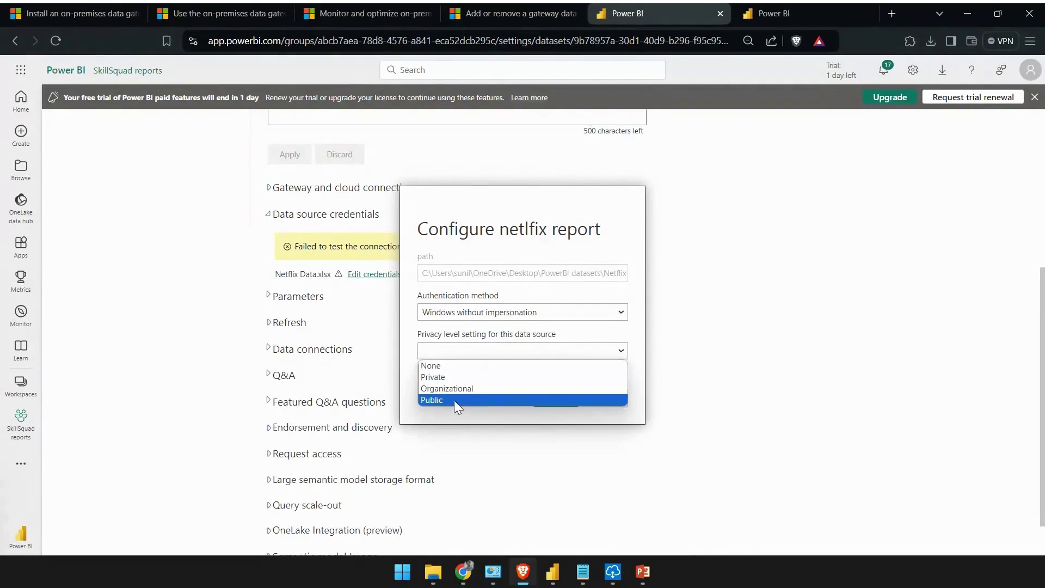
click(435, 371)
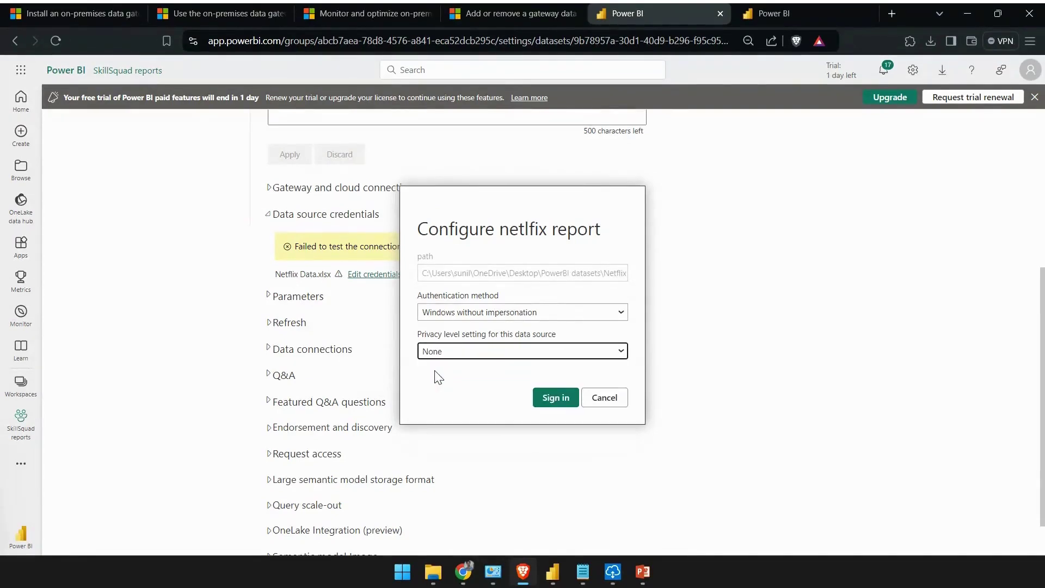
click(551, 401)
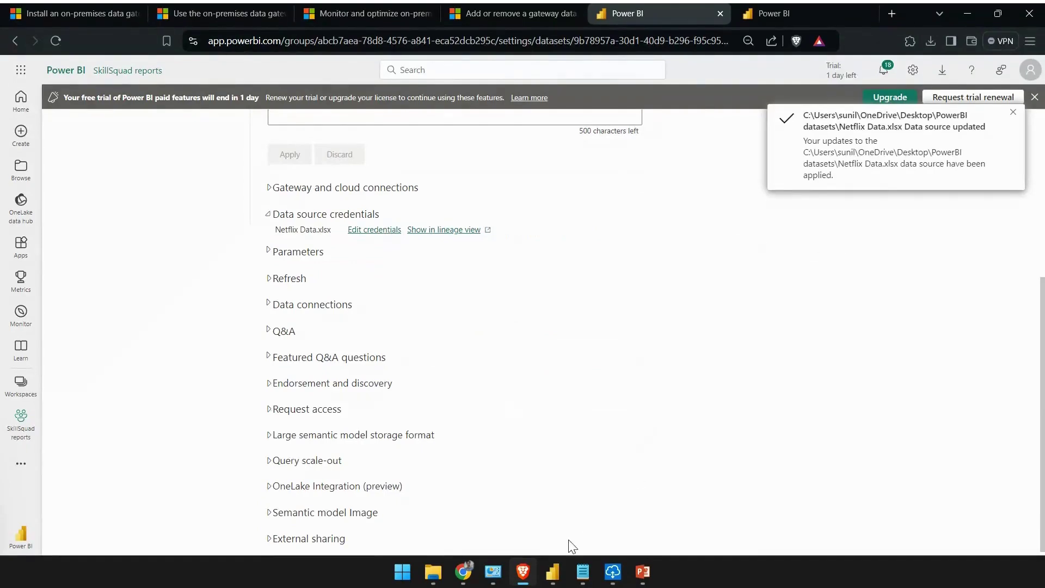
Switch to the On-premises data gateway (personal mode) app to check the gateway's status, and return to Power BI
click(614, 572)
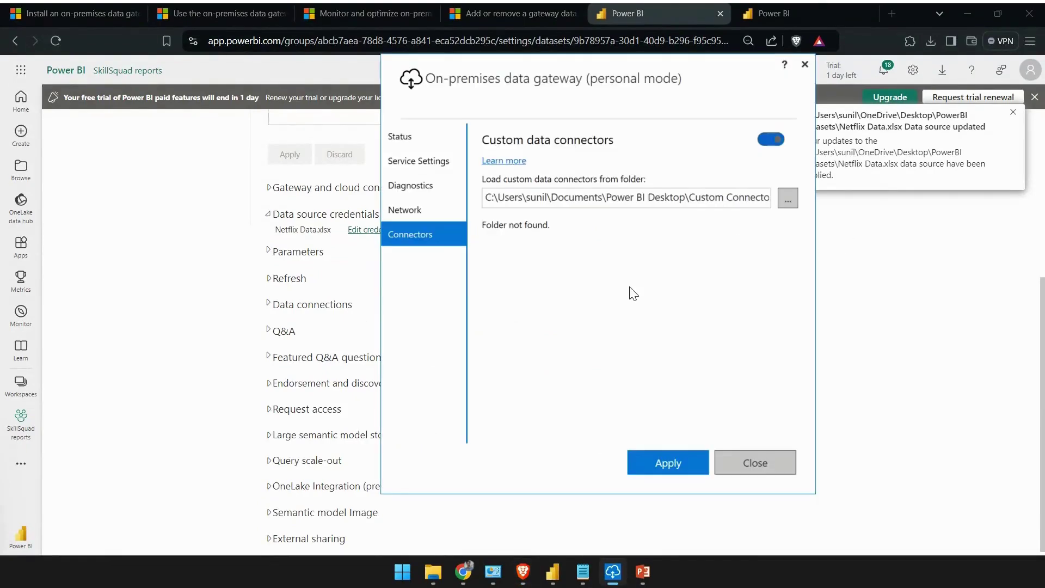
click(400, 139)
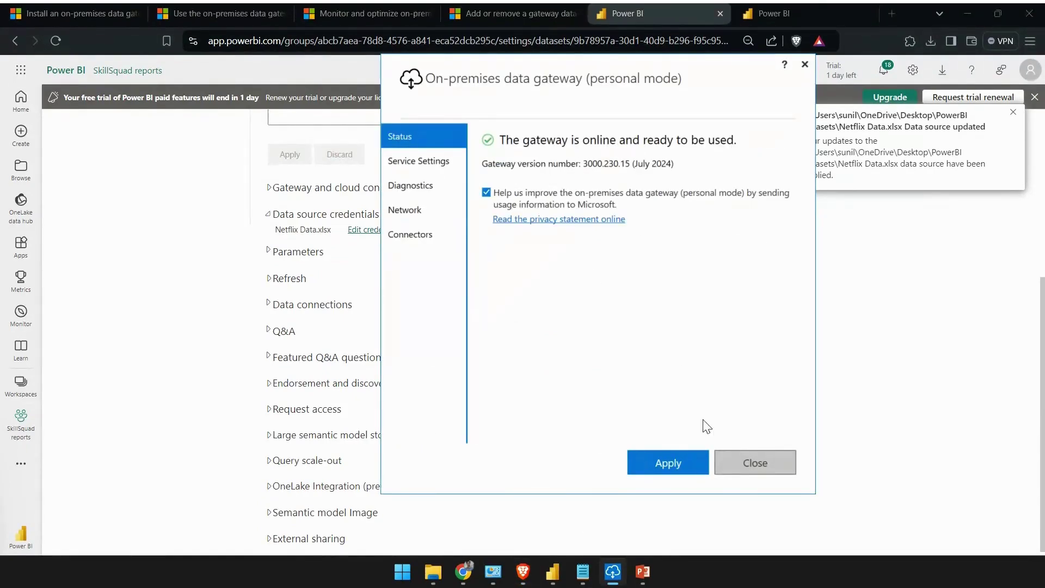
click(876, 157)
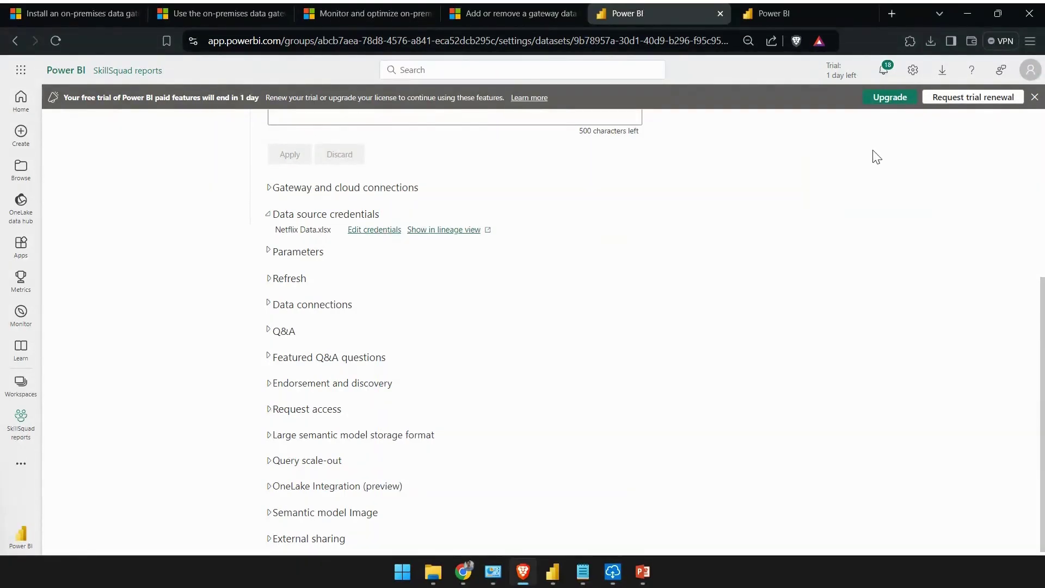
Open Netflix Data.xlsx in lineage view, review its impact across workspaces and refresh the netlfix report semantic model
click(438, 231)
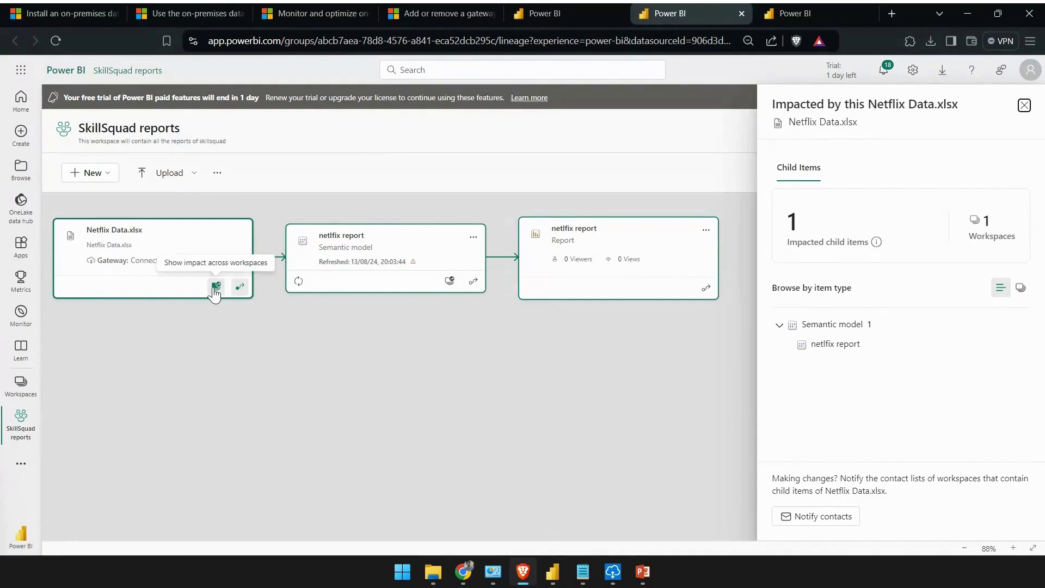
click(241, 290)
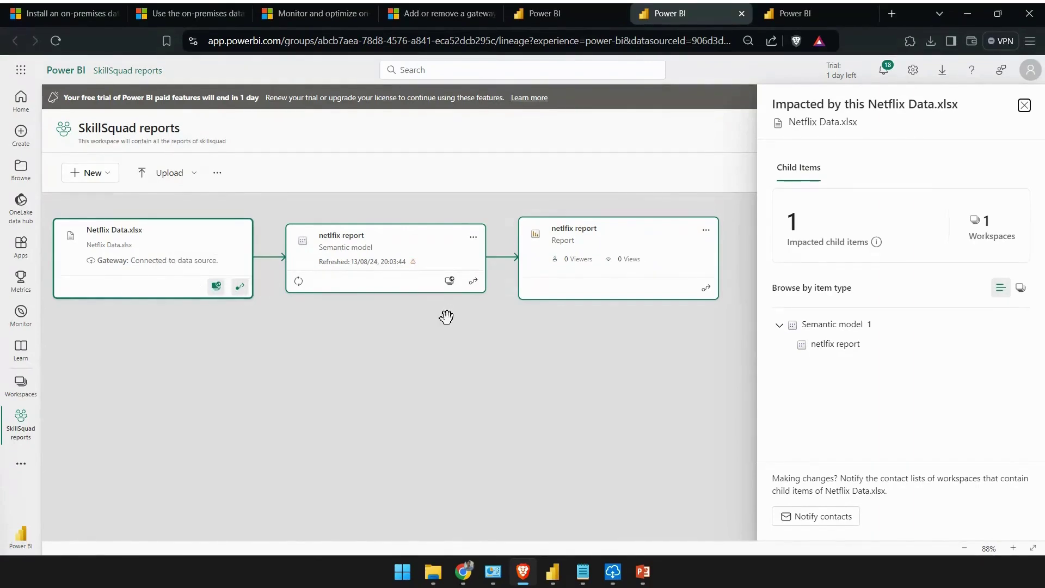
click(299, 283)
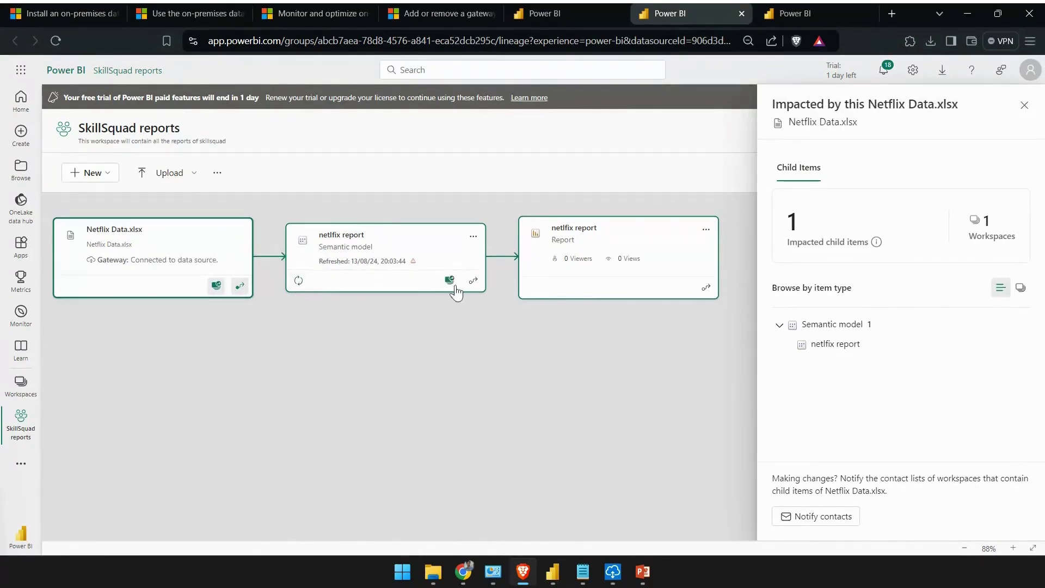
click(1025, 105)
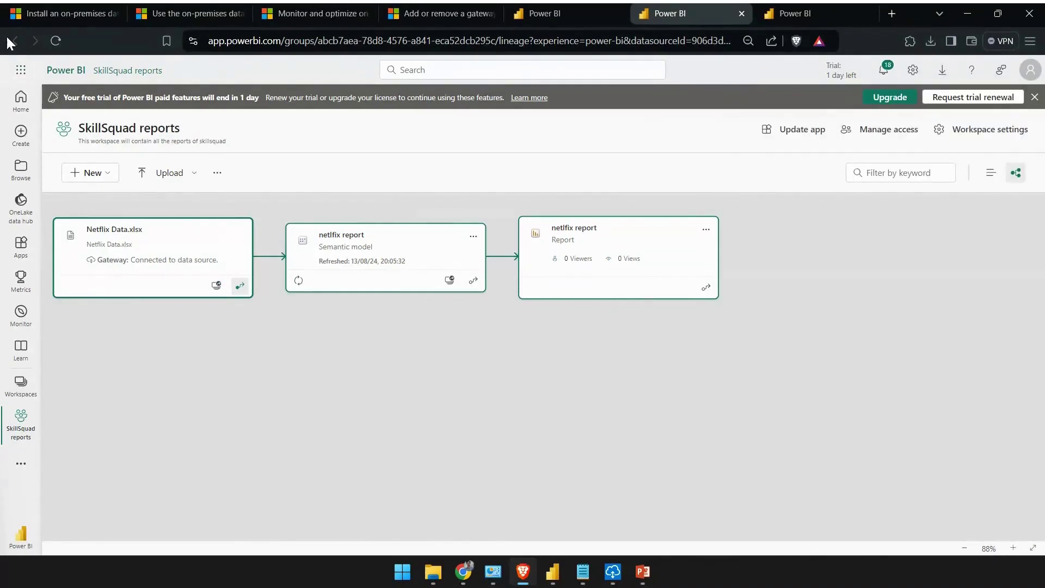
Return to the netlfix report semantic model's settings and examine its gateway and cloud connections
click(563, 8)
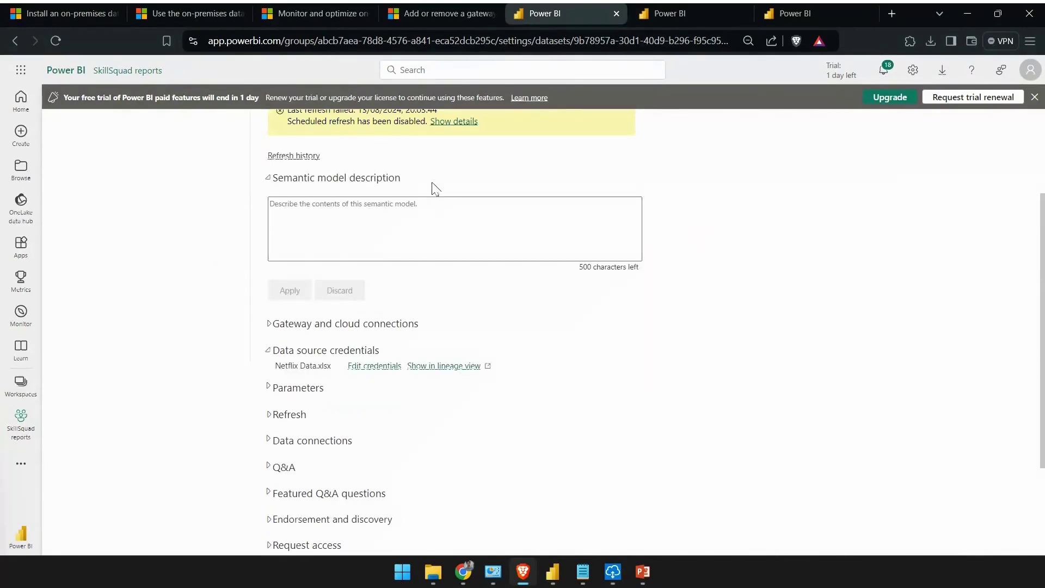
scroll(436, 199, up, 1)
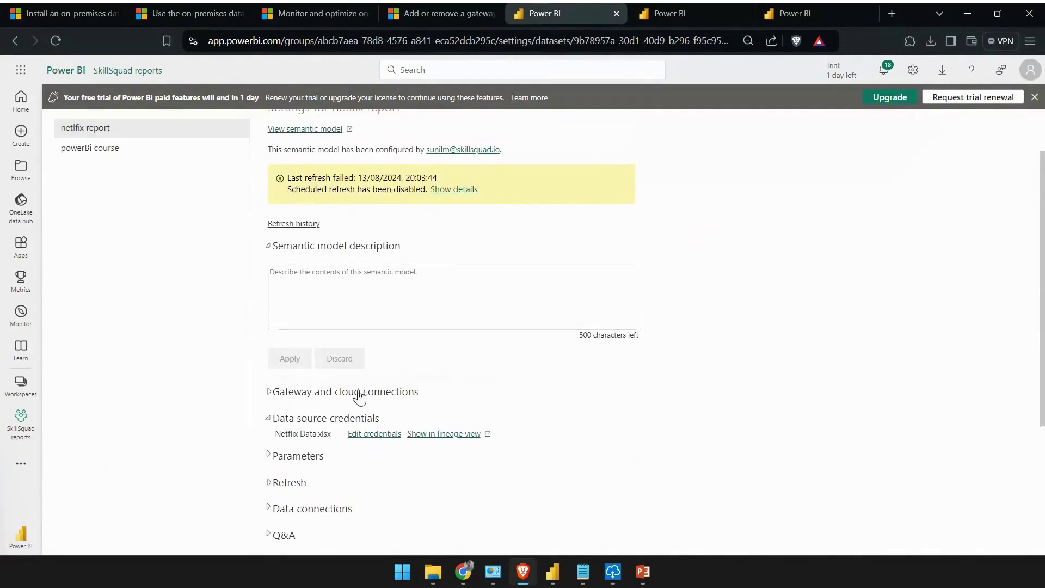
scroll(354, 397, down, 3)
click(268, 185)
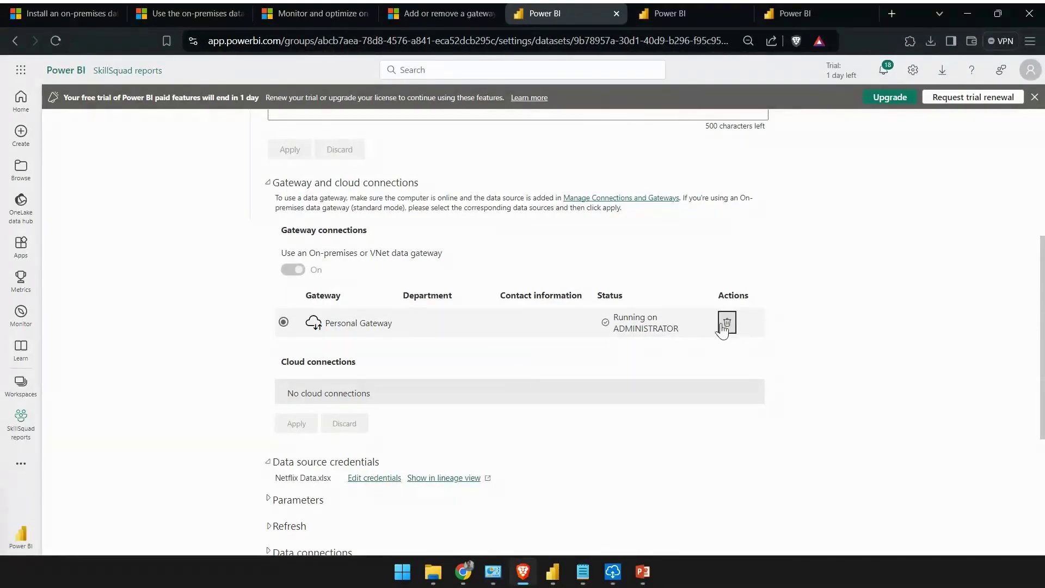
Turn on the netlfix report's refresh schedule with daily frequency in the UTC+05:30 time zone and add a 1:00 AM refresh time
scroll(523, 234, down, 5)
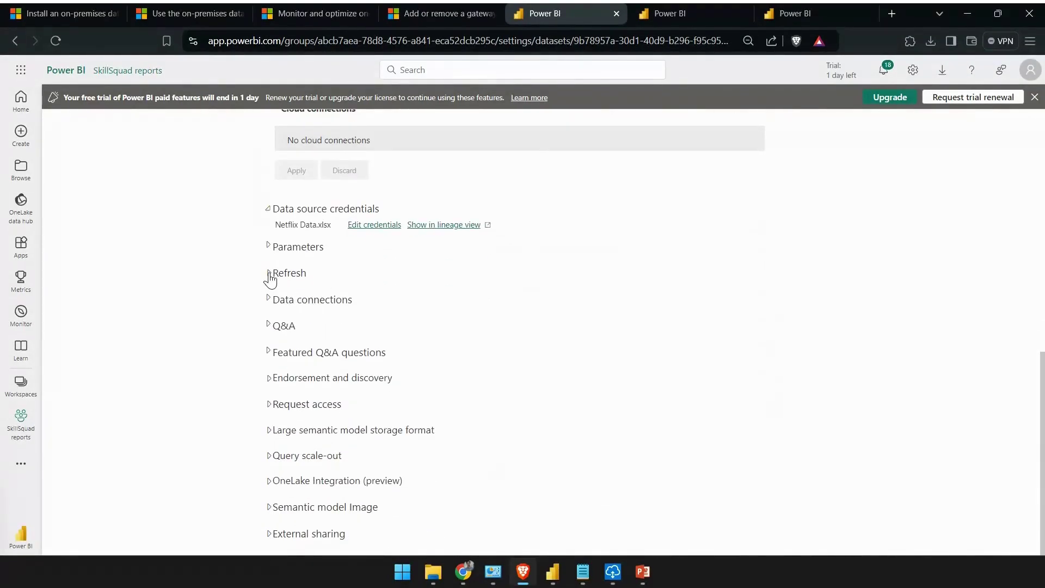
click(270, 274)
scroll(381, 221, down, 3)
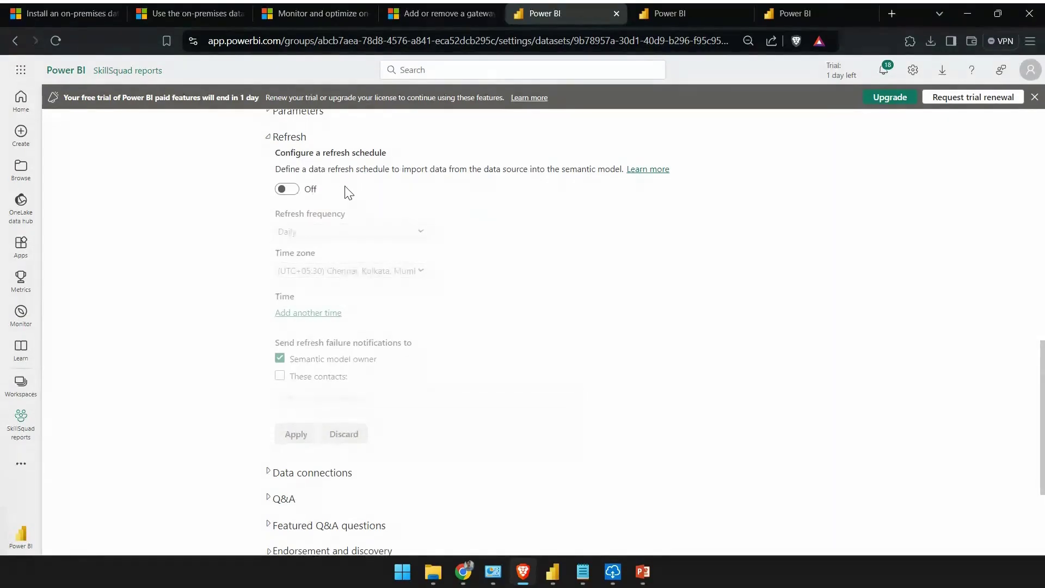
click(287, 189)
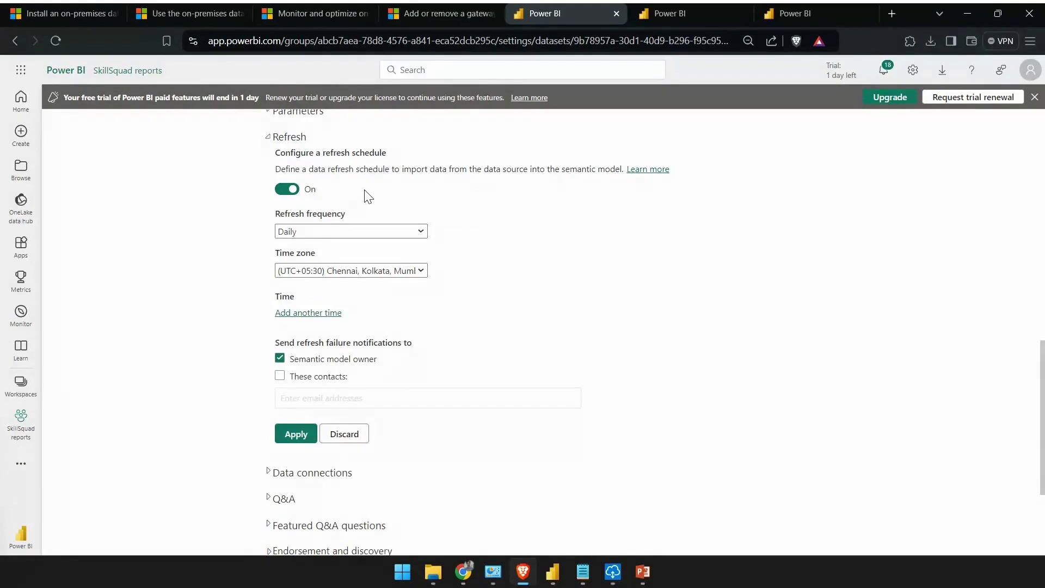
click(306, 314)
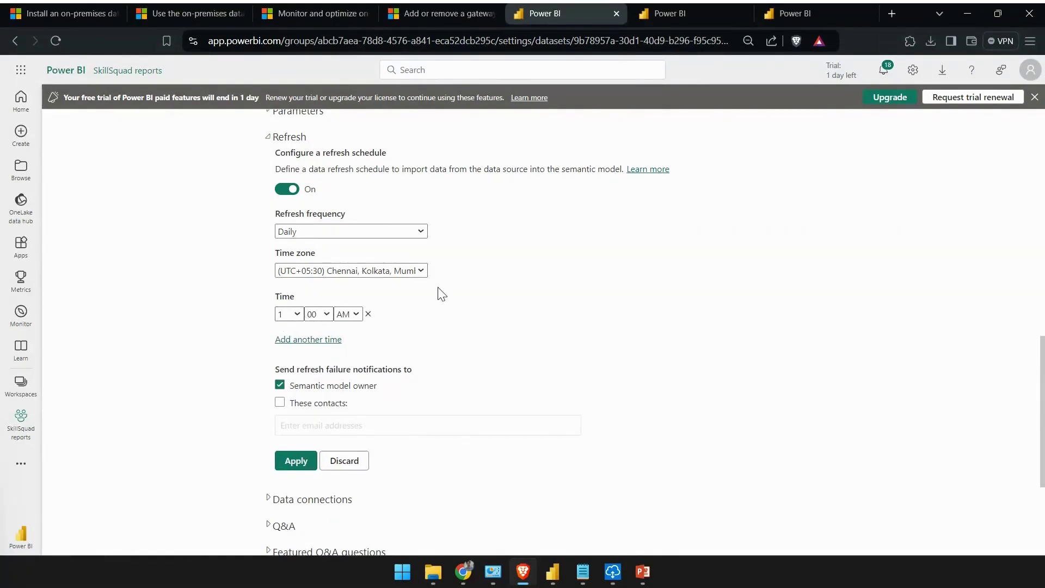
scroll(466, 280, down, 1)
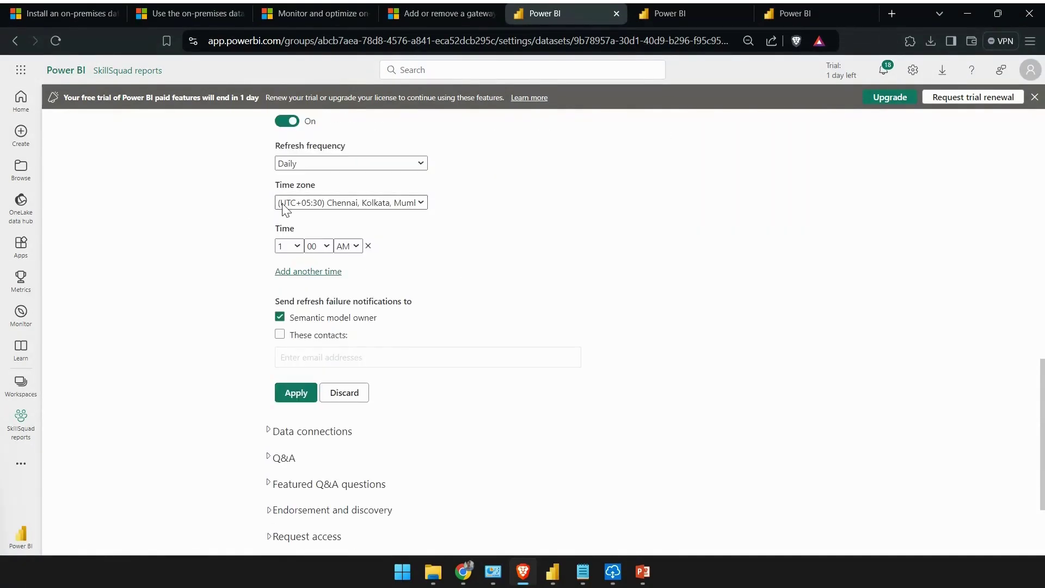
scroll(283, 209, down, 2)
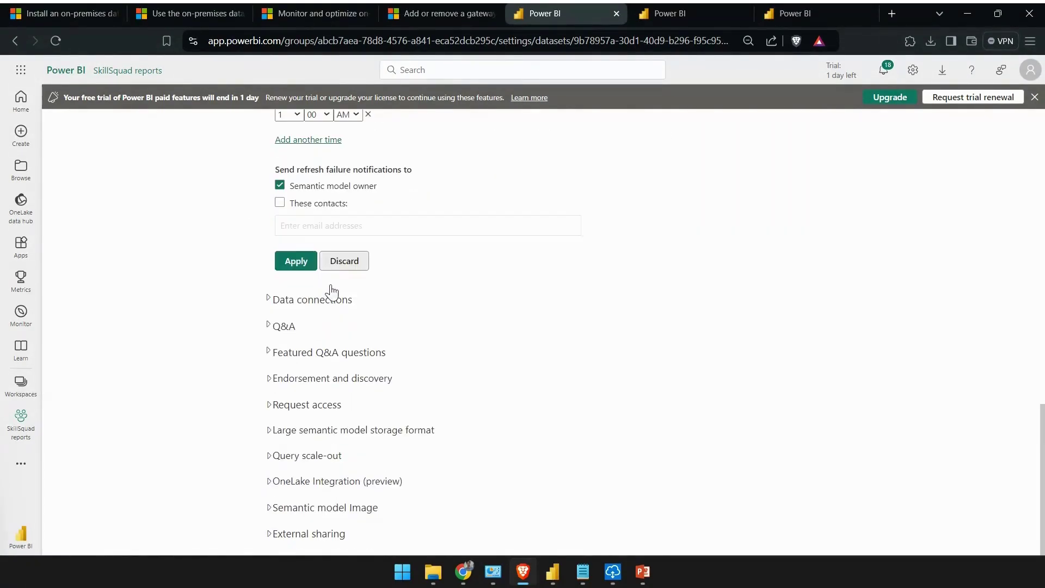
Review the semantic model's data connections option and go back over the settings to the last refresh status
click(269, 300)
scroll(466, 265, down, 2)
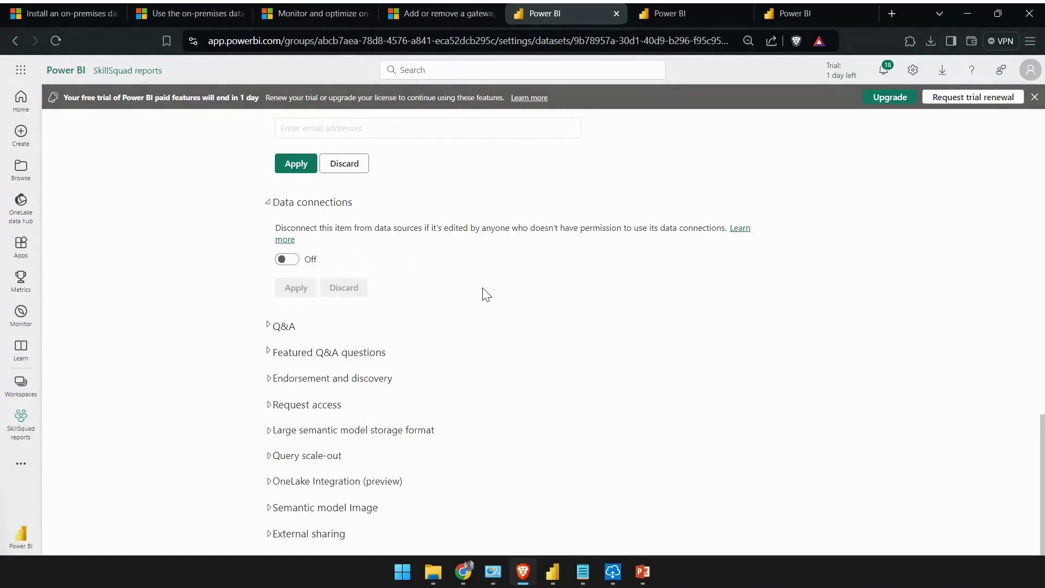
scroll(483, 292, up, 10)
scroll(495, 277, up, 5)
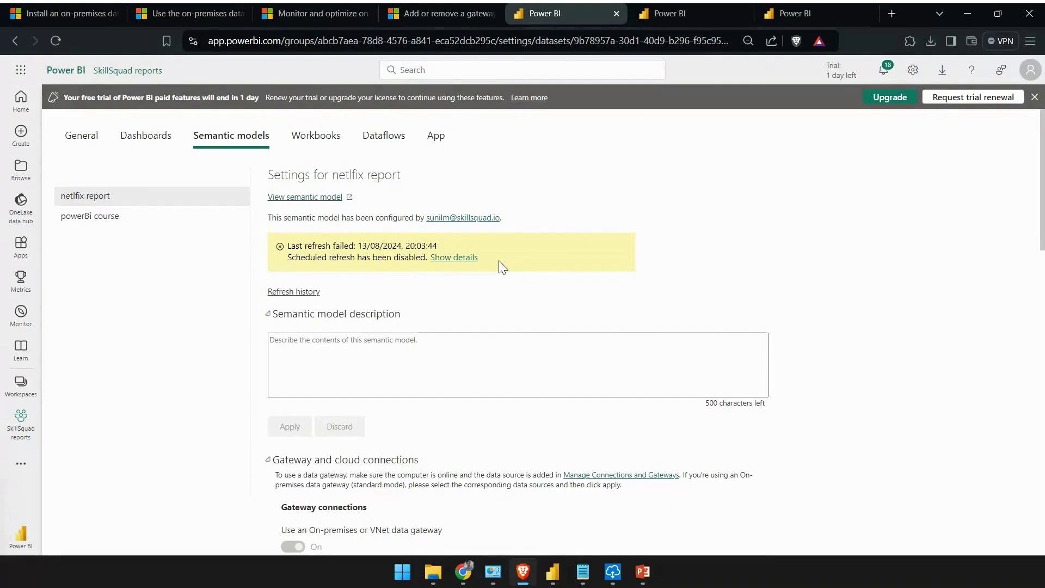
click(1029, 72)
key(Escape)
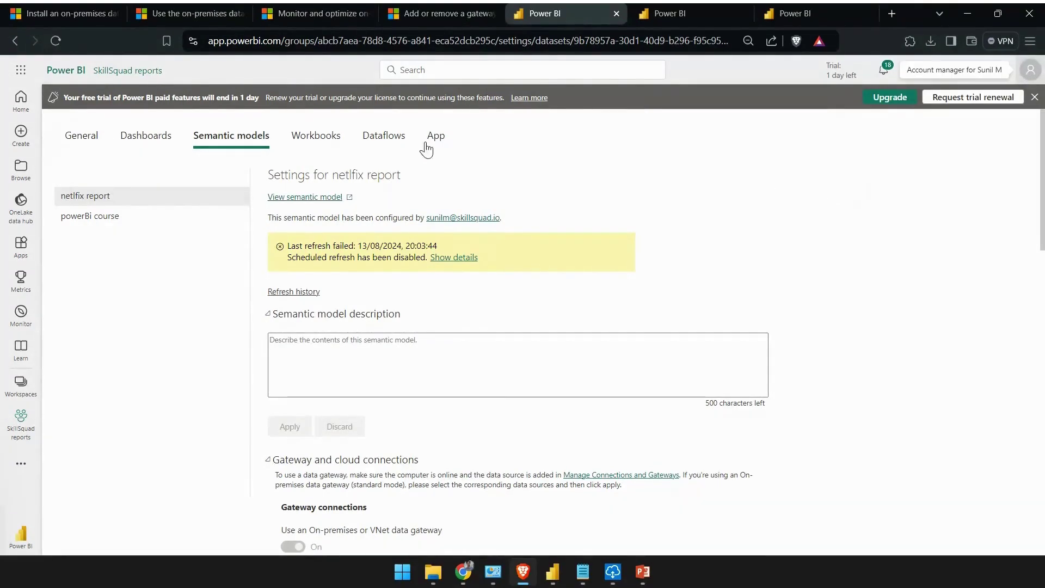